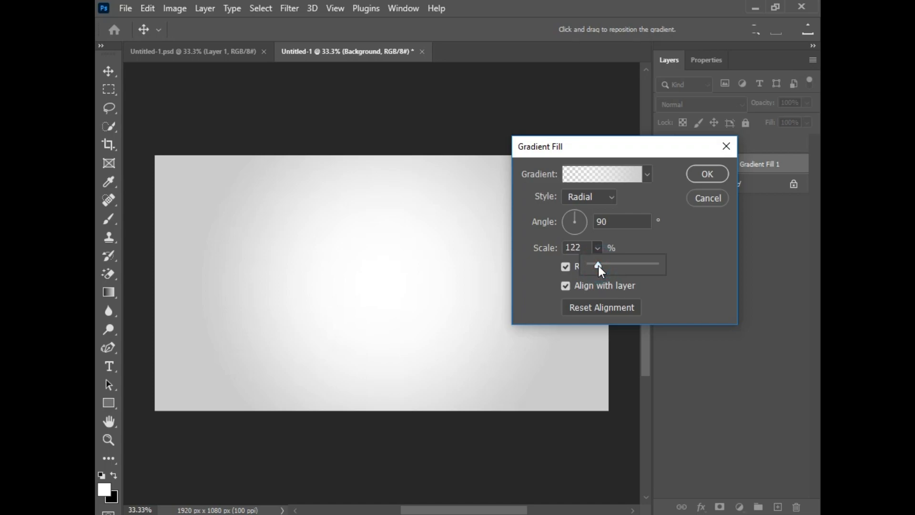
# Set the radial gradient fill's scale to 100% and merge the gradient layer down into the background
pyautogui.moveTo(597, 265); pyautogui.dragTo(597, 265)
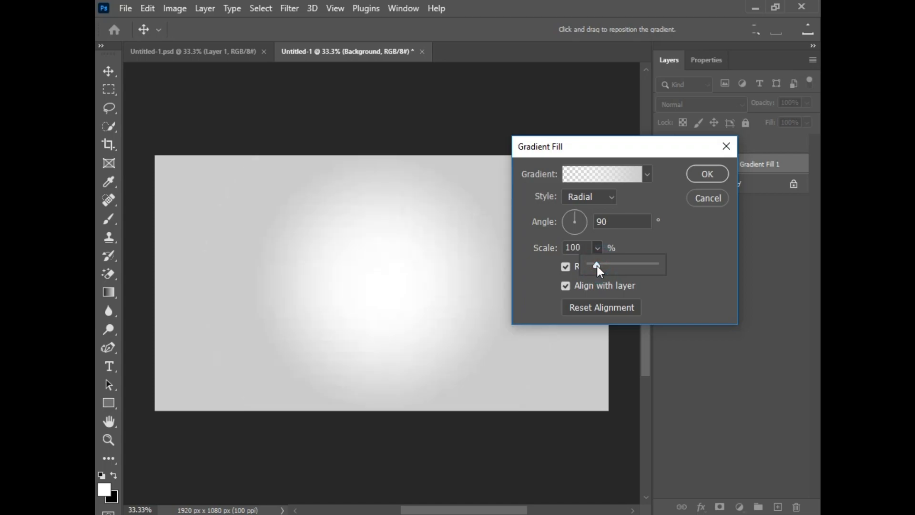
pyautogui.click(706, 177)
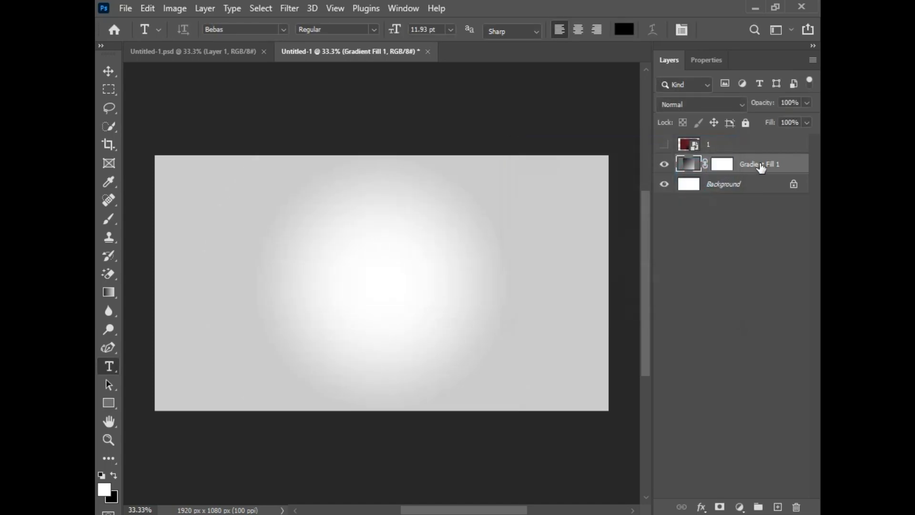
pyautogui.rightClick(760, 165)
pyautogui.click(604, 417)
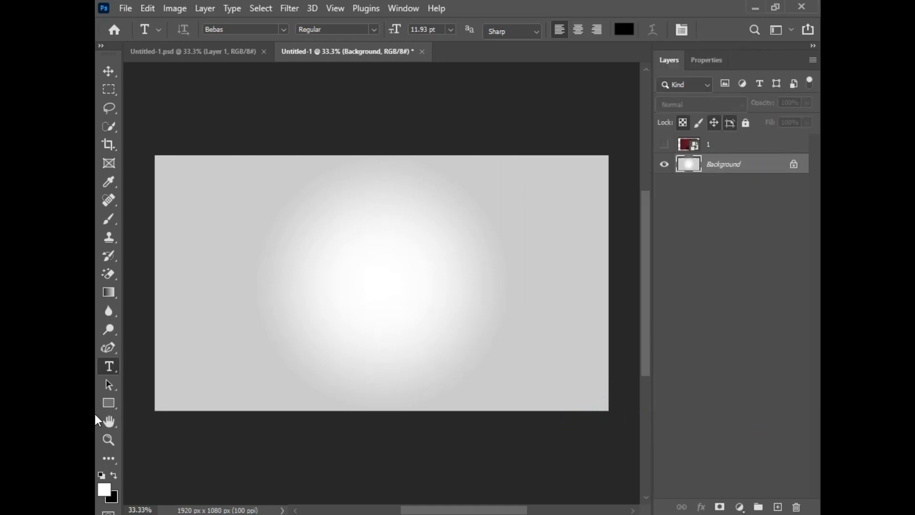
# Add a horizontal text layer containing the letter "Z" on the canvas
pyautogui.rightClick(114, 366)
pyautogui.click(159, 365)
pyautogui.click(317, 271)
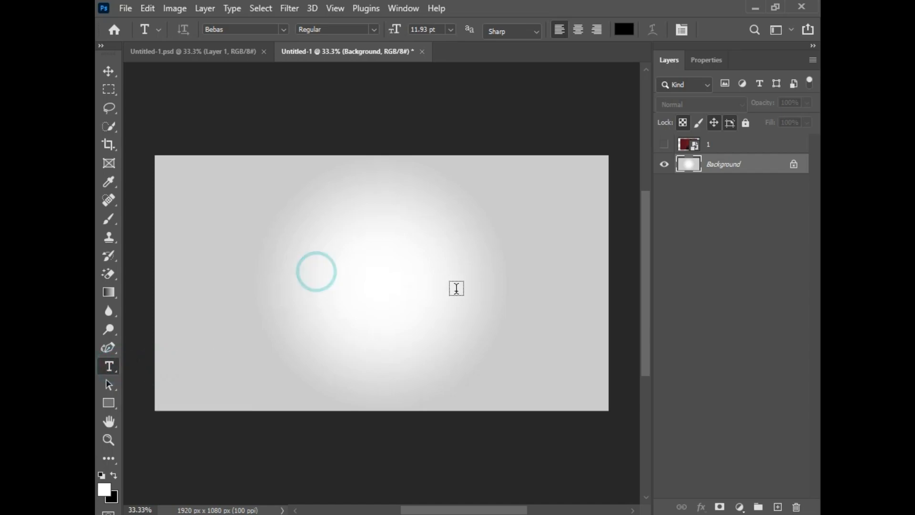
pyautogui.press('BackSpace')
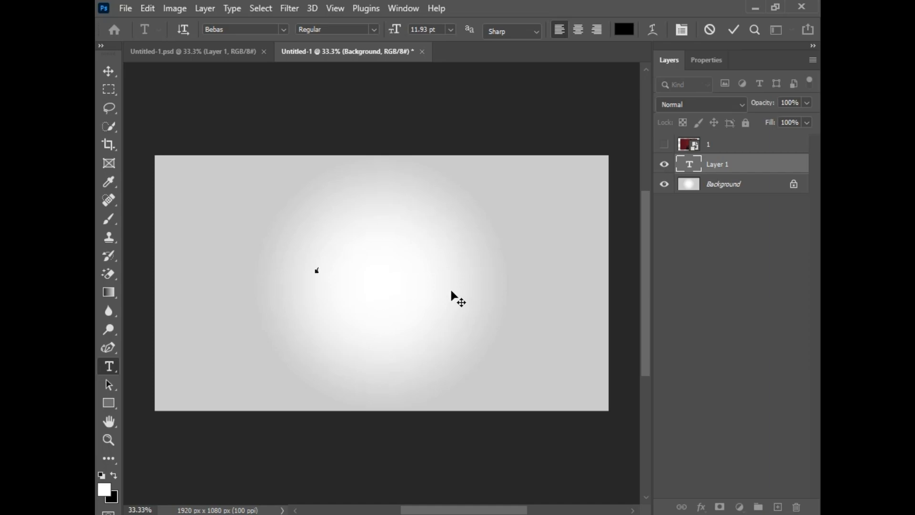
pyautogui.click(113, 67)
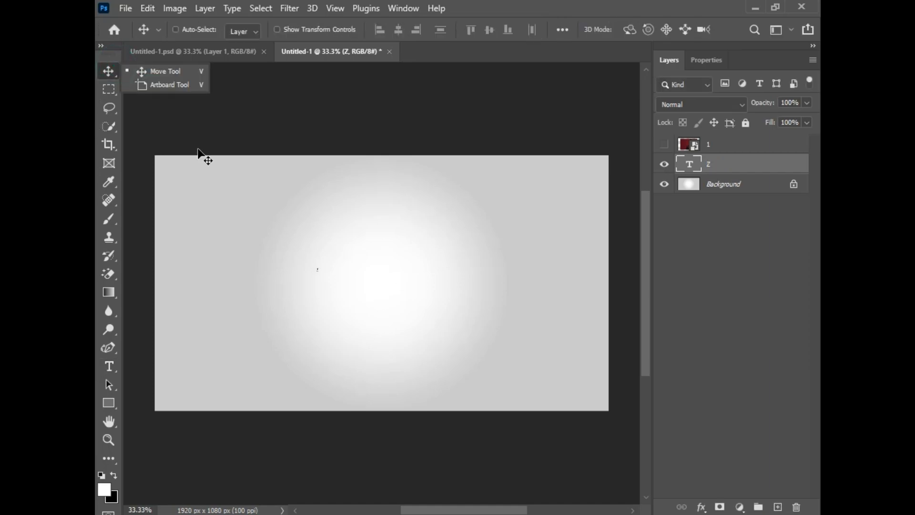
# Enlarge the letter Z to about 403 pt and move it to the middle of the canvas
pyautogui.hotkey('ctrl', 't')
pyautogui.moveTo(319, 270); pyautogui.dragTo(433, 391)
pyautogui.moveTo(360, 337); pyautogui.dragTo(397, 279)
# Change the Z text's font to Encorpada Classic Regular
pyautogui.doubleClick(688, 164)
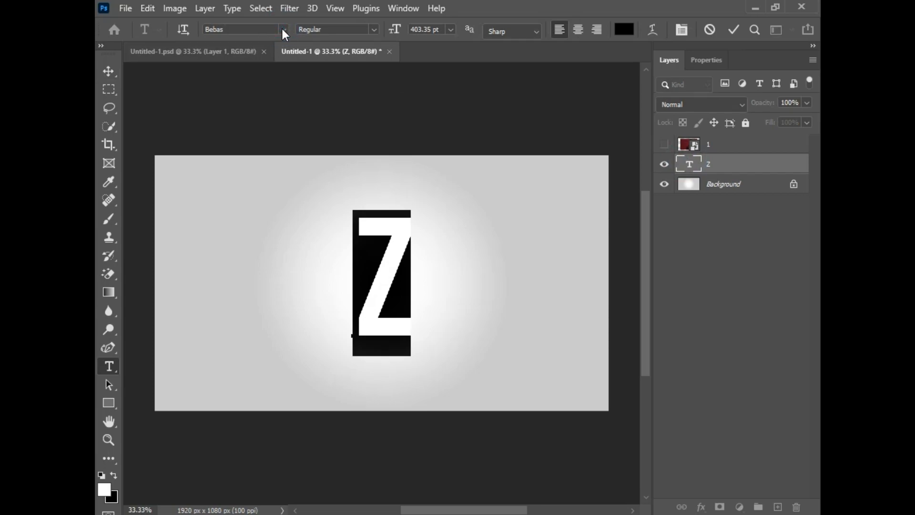
pyautogui.click(282, 30)
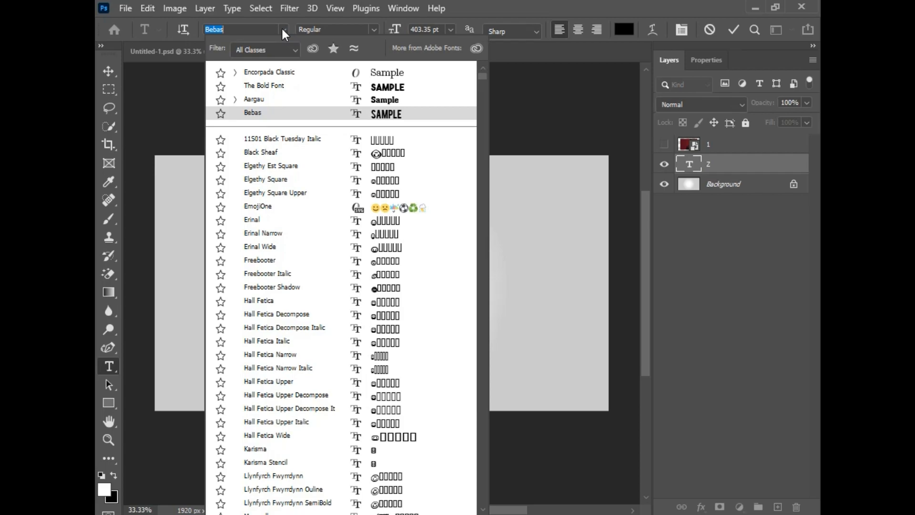
pyautogui.write('encor')
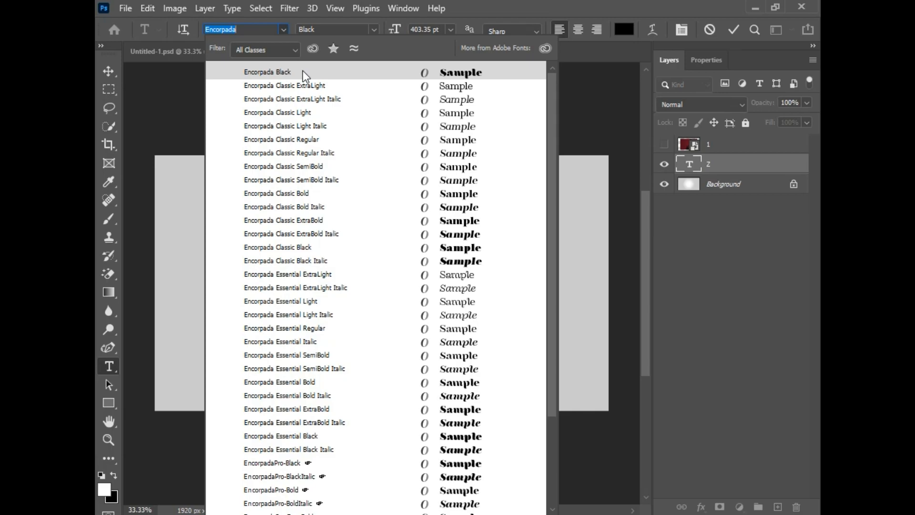
pyautogui.click(314, 140)
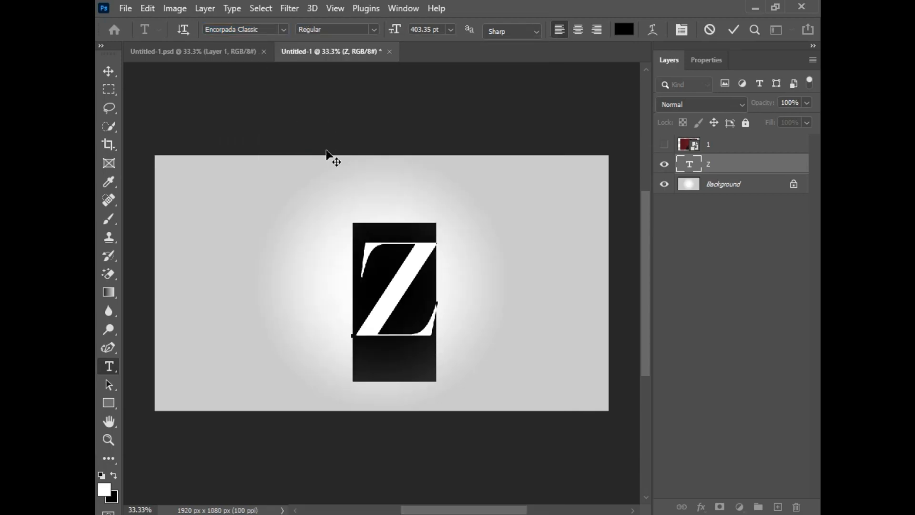
pyautogui.click(103, 73)
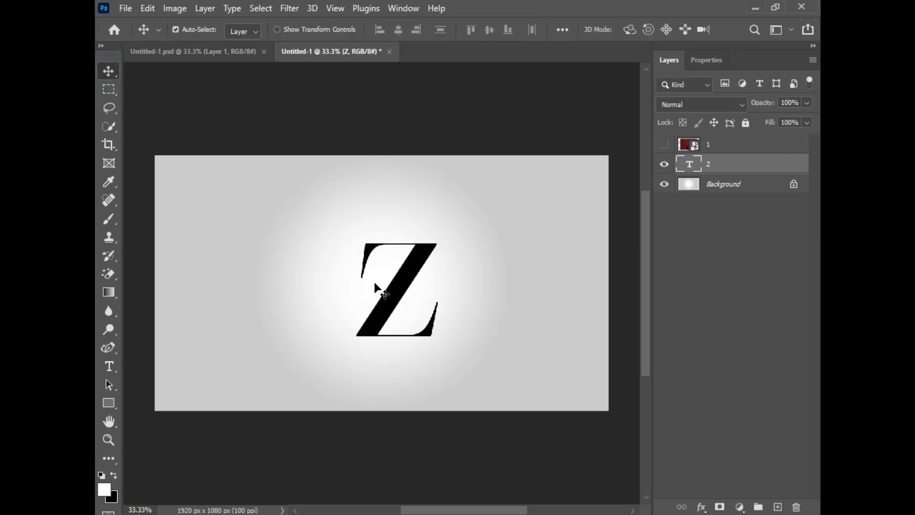
# Scale the Z up to about 161% and centre it horizontally on the canvas
pyautogui.hotkey('ctrl', 't')
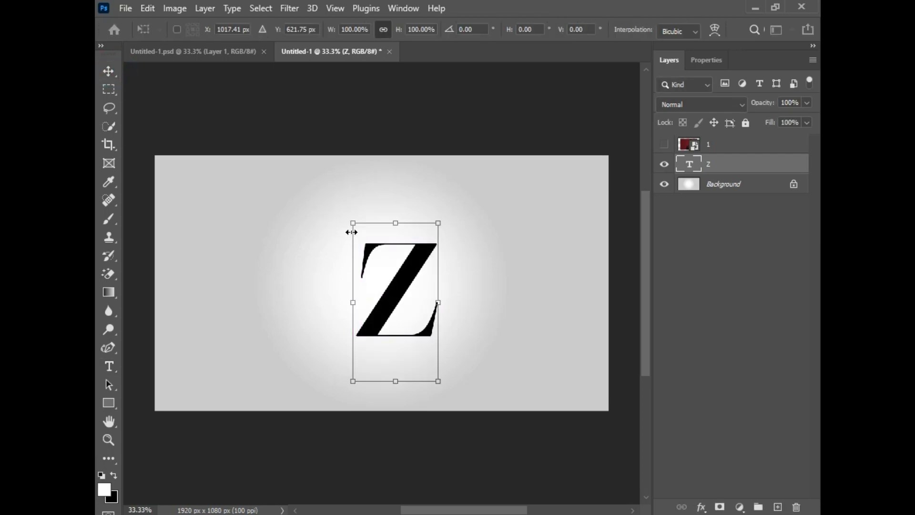
pyautogui.moveTo(352, 221); pyautogui.dragTo(288, 127)
pyautogui.click(373, 224)
pyautogui.moveTo(373, 224); pyautogui.dragTo(385, 276)
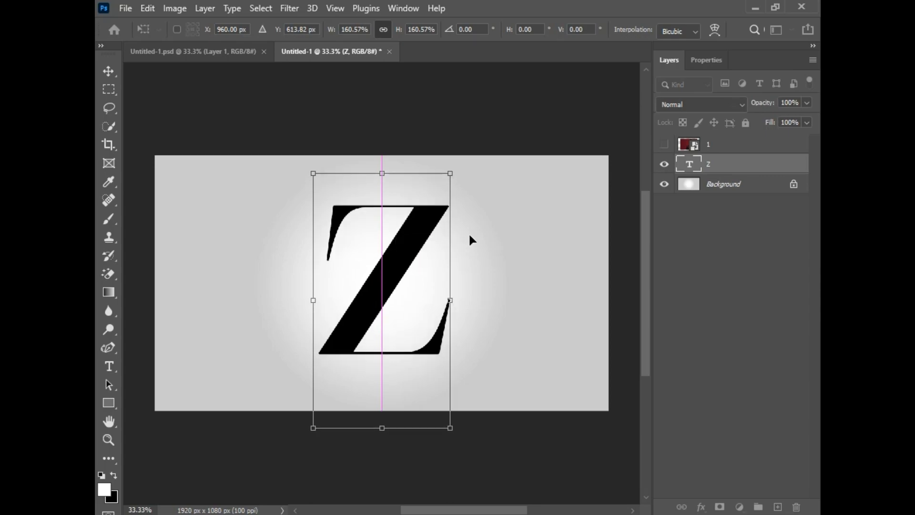
pyautogui.click(259, 8)
pyautogui.click(215, 224)
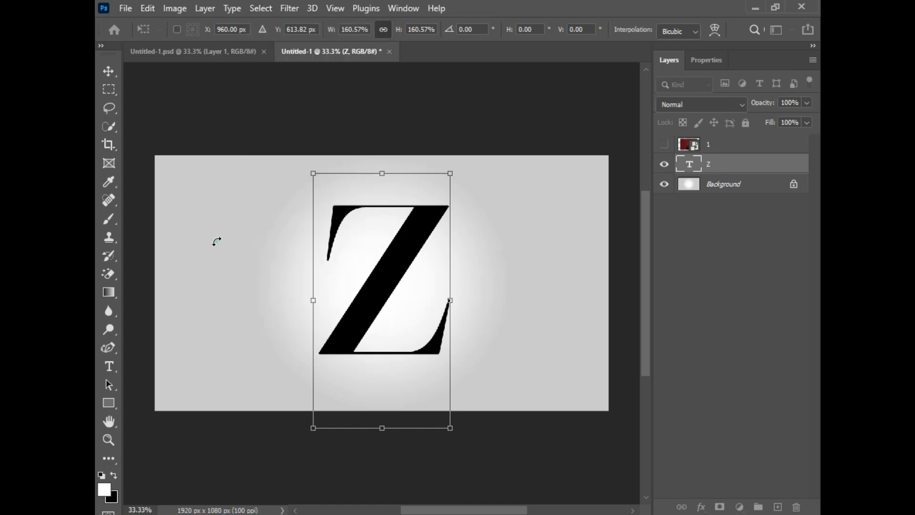
pyautogui.press('Return')
pyautogui.click(259, 8)
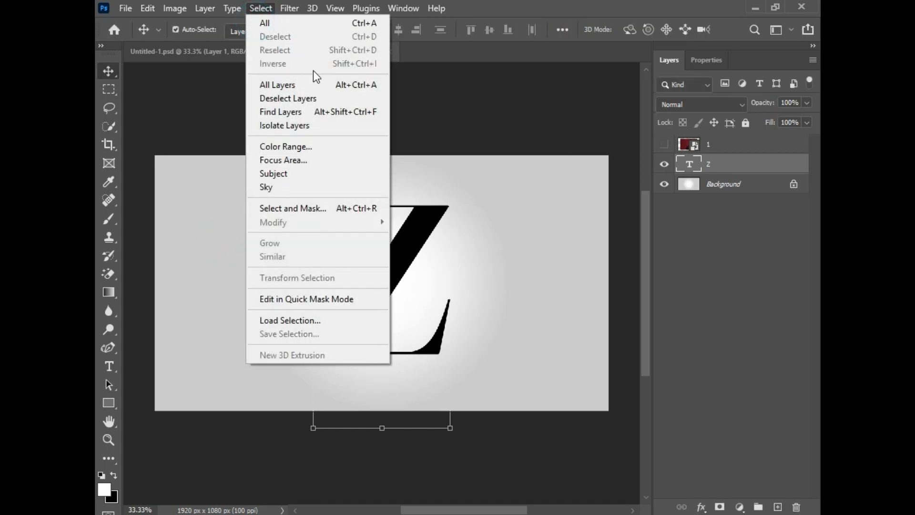
pyautogui.click(315, 85)
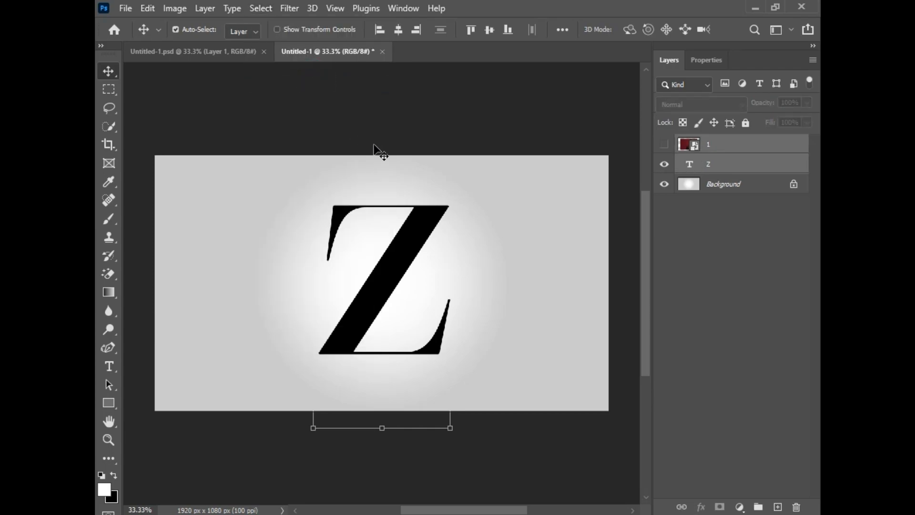
pyautogui.click(705, 214)
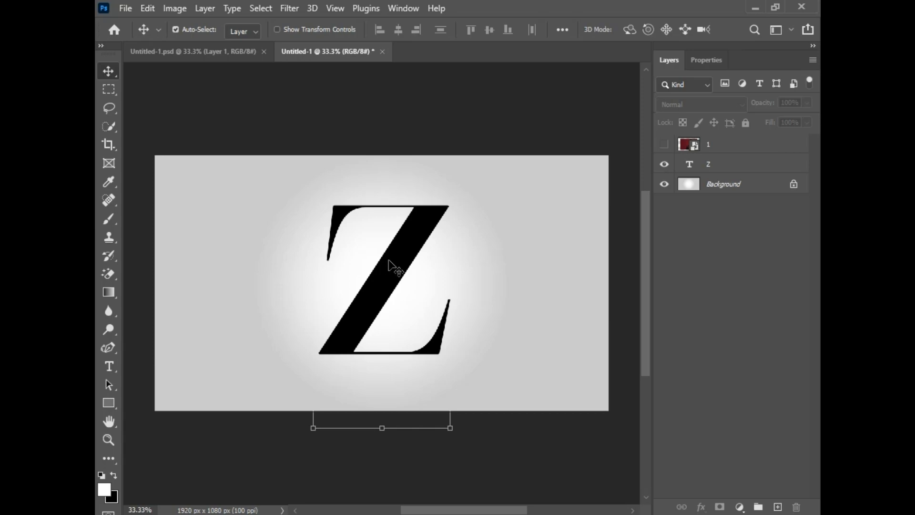
# Show the portrait photo layer "1" and lower its opacity to 46%
pyautogui.click(663, 144)
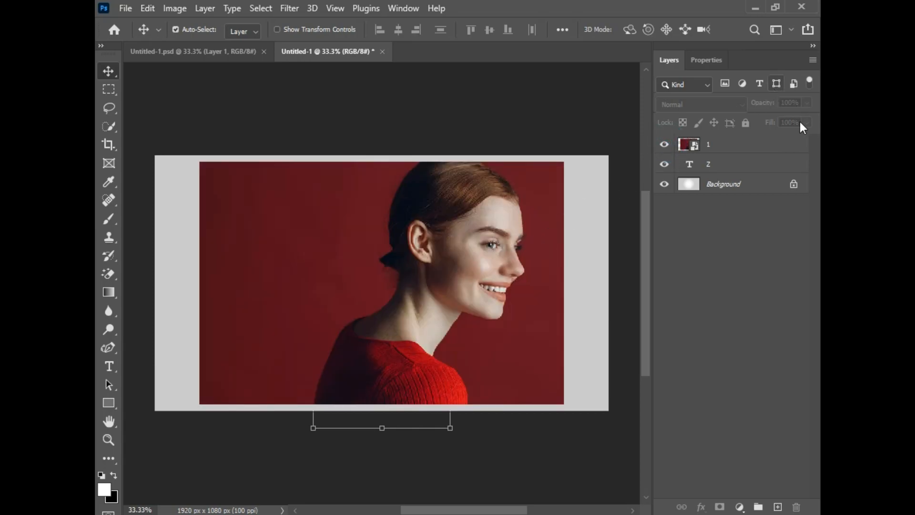
pyautogui.click(722, 146)
pyautogui.click(808, 103)
pyautogui.moveTo(809, 118); pyautogui.dragTo(771, 124)
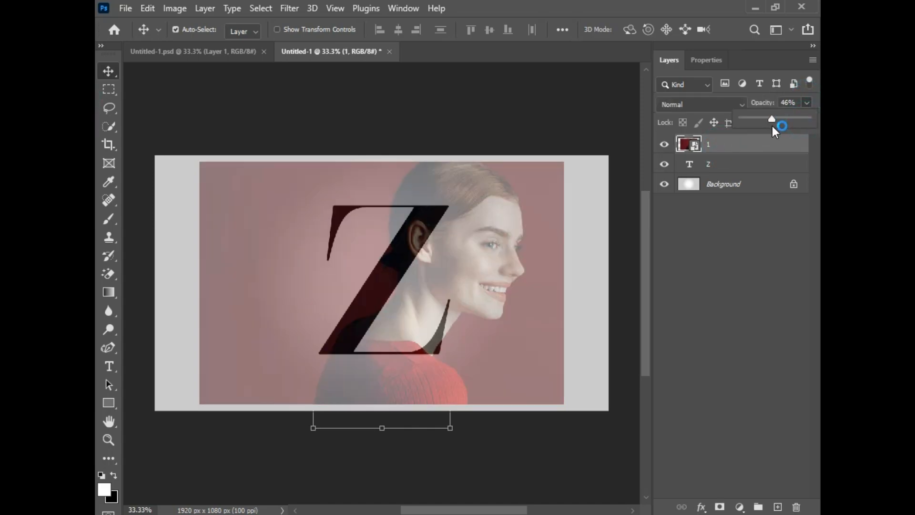
# Scale the portrait photo down to about 124% so its height matches the letter Z
pyautogui.press('ctrl')
pyautogui.hotkey('ctrl', 't')
pyautogui.moveTo(564, 162); pyautogui.dragTo(503, 210)
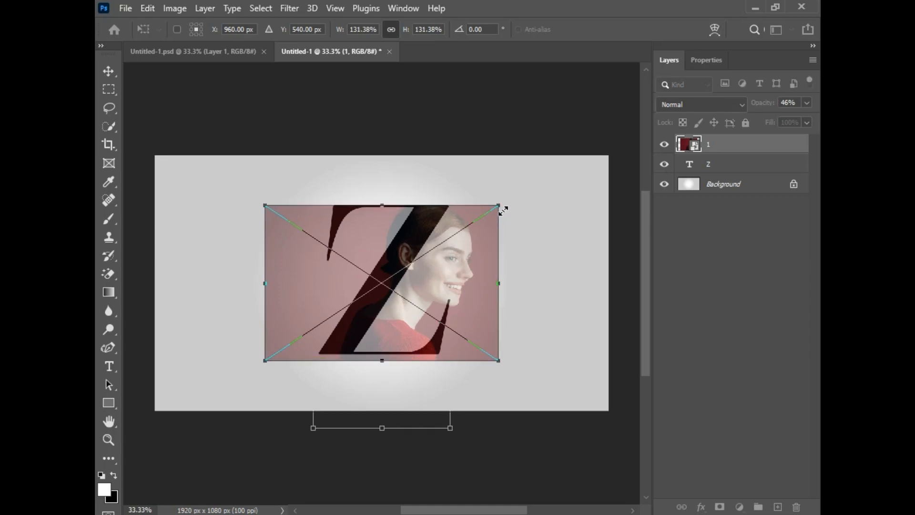
pyautogui.moveTo(504, 364); pyautogui.dragTo(489, 358)
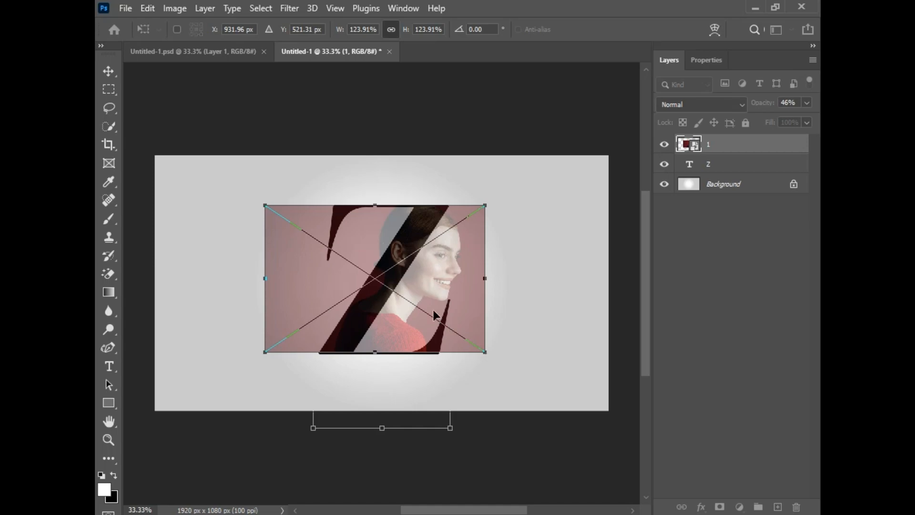
# Position the woman in the photo over the Z and fine-tune the photo's size to about 123%
pyautogui.moveTo(447, 279); pyautogui.dragTo(428, 280)
pyautogui.hotkey('ctrl', 'z')
pyautogui.moveTo(249, 205)
pyautogui.mouseDown()
pyautogui.moveTo(258, 210)
pyautogui.moveTo(251, 207)
pyautogui.mouseUp()
pyautogui.press('Down')
pyautogui.press('Down')
pyautogui.press('Down')
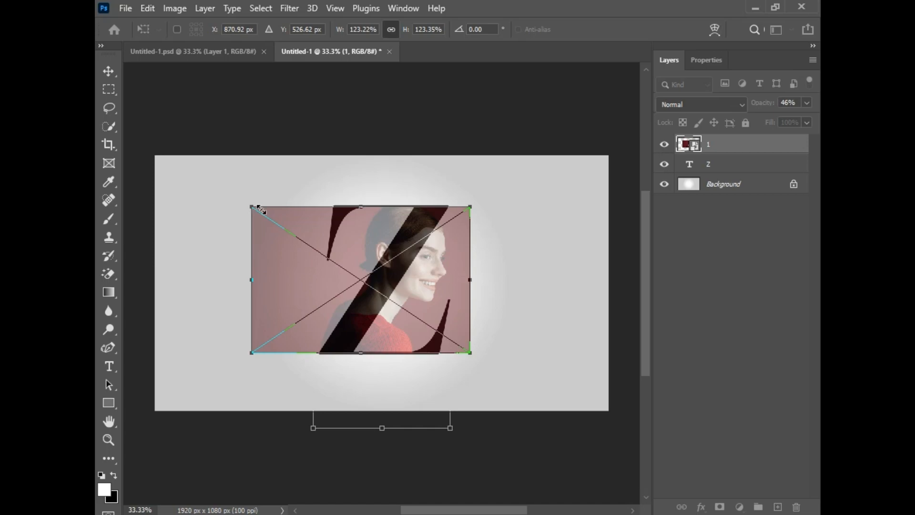
pyautogui.press('Return')
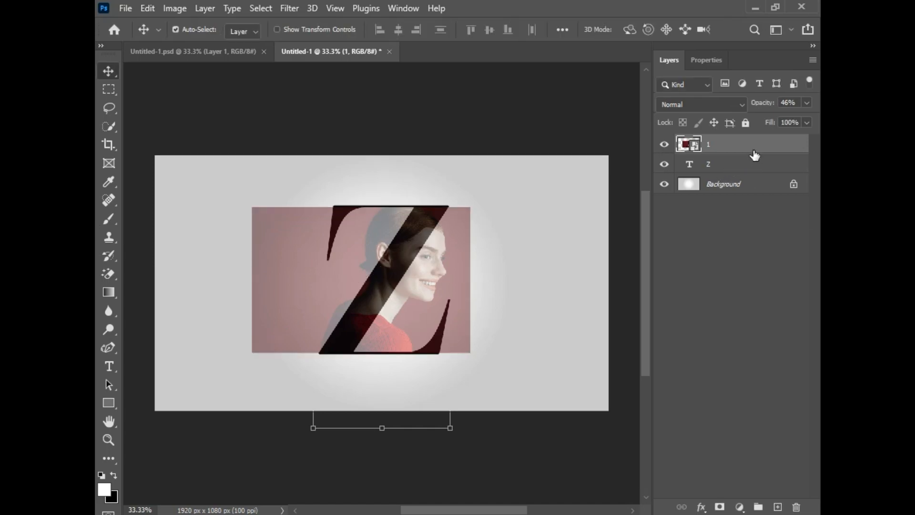
# Set the photo layer's opacity to 100% and mask out its background using Select Subject
pyautogui.click(804, 105)
pyautogui.moveTo(812, 129); pyautogui.dragTo(816, 127)
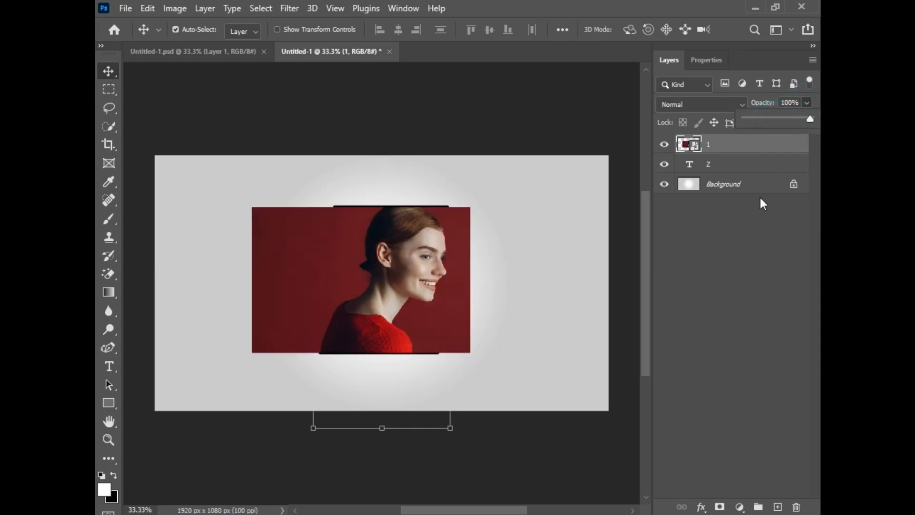
pyautogui.click(731, 145)
pyautogui.click(266, 6)
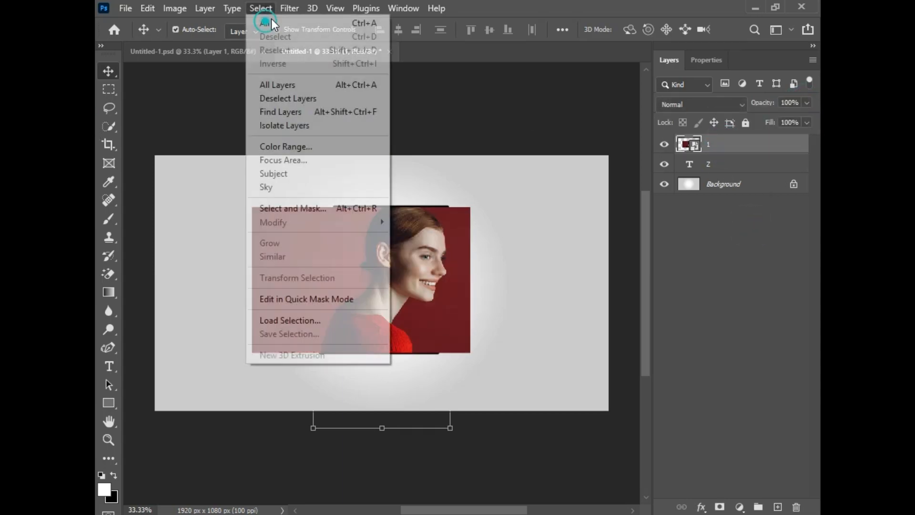
pyautogui.click(308, 174)
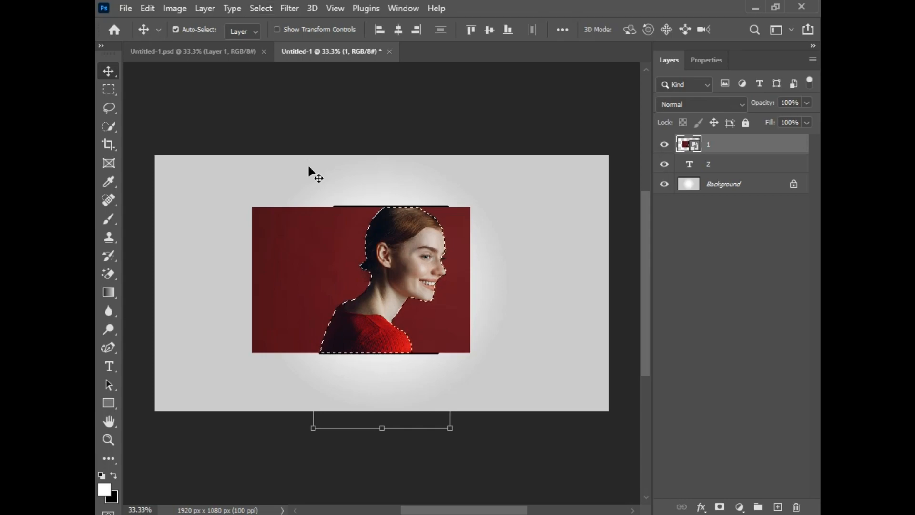
pyautogui.click(719, 507)
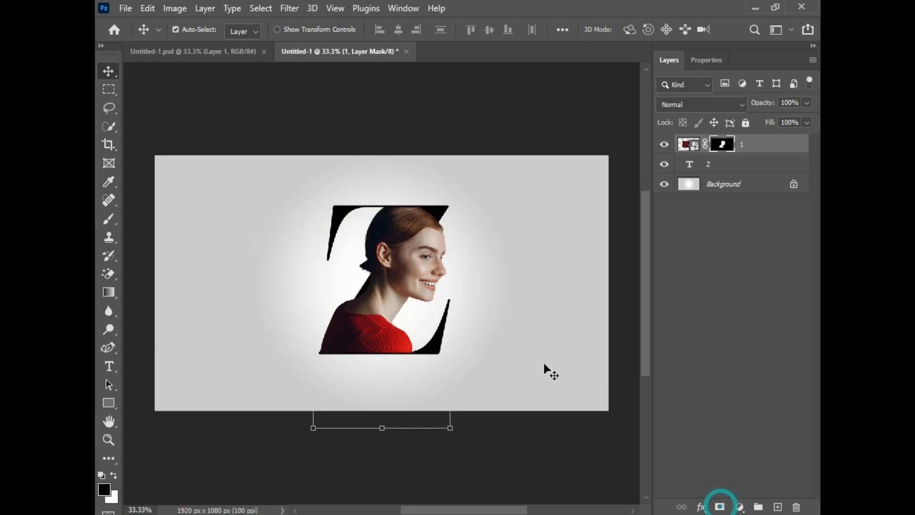
# Load the outline of the Z text layer as a selection
pyautogui.press('z')
pyautogui.moveTo(149, 149); pyautogui.dragTo(638, 436)
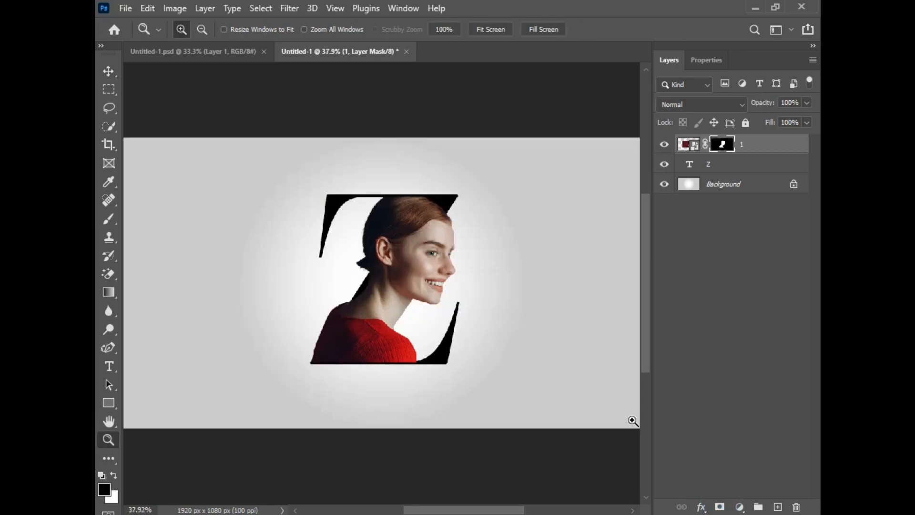
pyautogui.moveTo(271, 171); pyautogui.dragTo(498, 383)
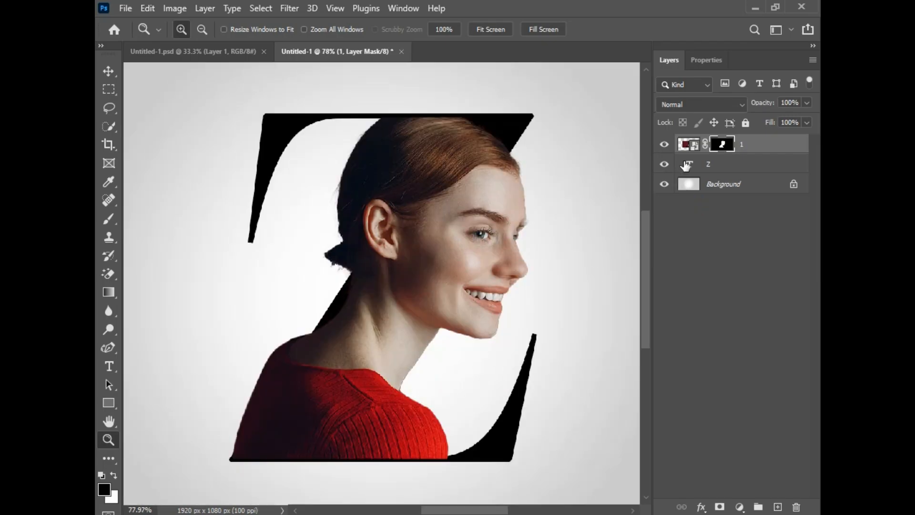
pyautogui.click(689, 165)
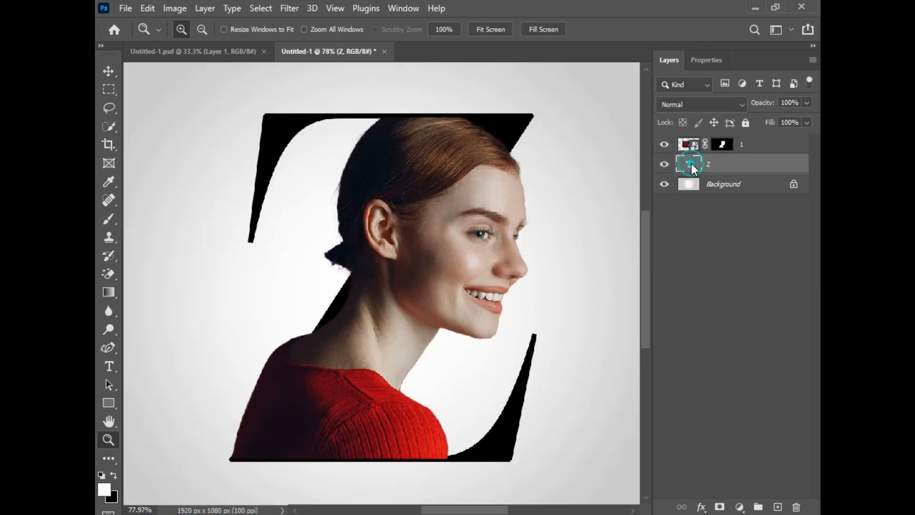
pyautogui.rightClick(691, 164)
pyautogui.click(688, 199)
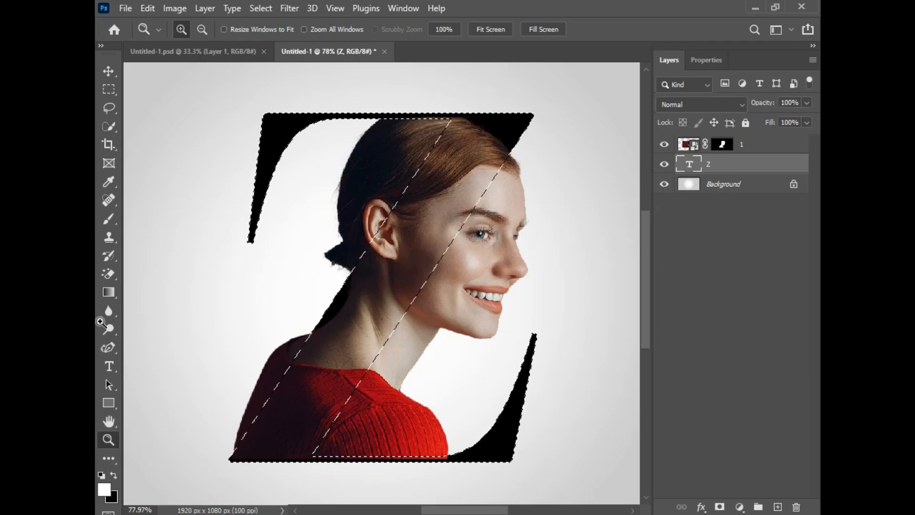
# Paint black on the photo's layer mask with a hardened 90 px brush to hide the woman outside the Z's diagonal, and clear the selection
pyautogui.click(108, 218)
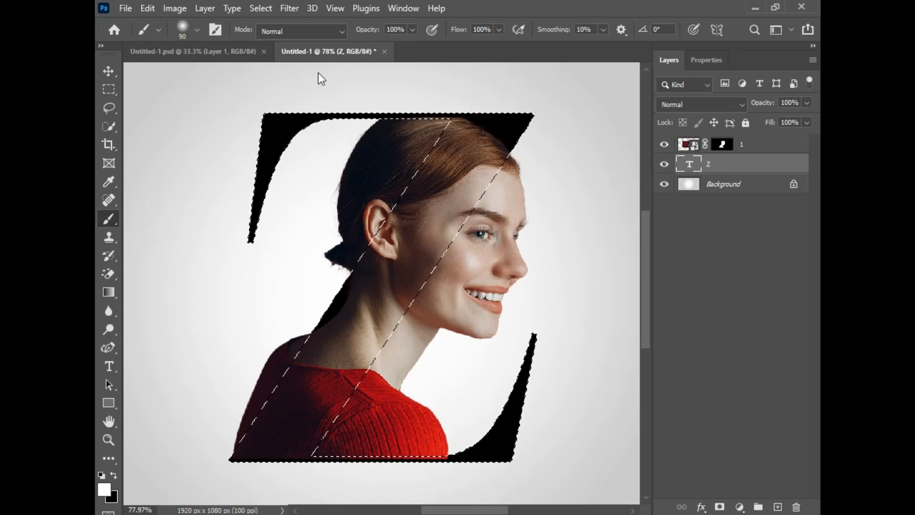
pyautogui.click(723, 143)
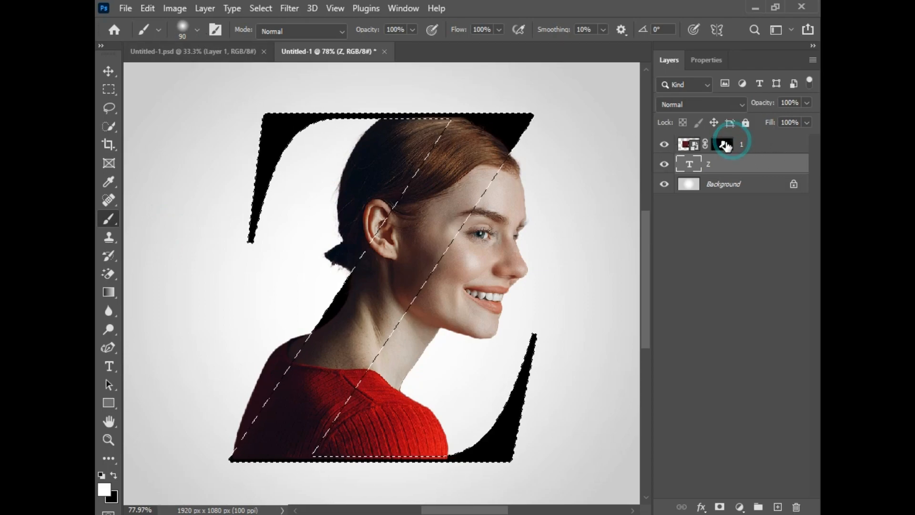
pyautogui.press('x')
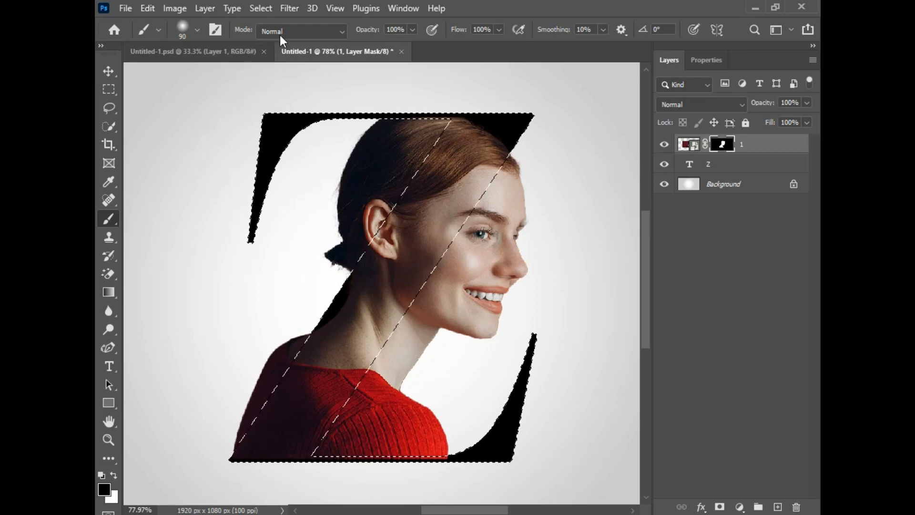
pyautogui.click(196, 30)
pyautogui.moveTo(175, 109); pyautogui.dragTo(259, 110)
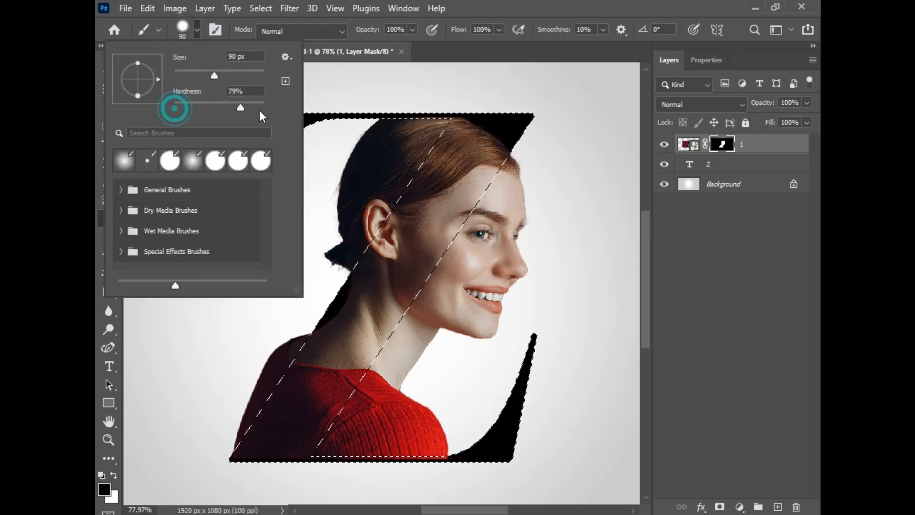
pyautogui.moveTo(383, 210)
pyautogui.mouseDown()
pyautogui.moveTo(348, 264)
pyautogui.moveTo(368, 243)
pyautogui.moveTo(353, 249)
pyautogui.moveTo(352, 187)
pyautogui.moveTo(317, 276)
pyautogui.moveTo(363, 166)
pyautogui.moveTo(399, 111)
pyautogui.moveTo(379, 171)
pyautogui.moveTo(436, 152)
pyautogui.moveTo(424, 156)
pyautogui.moveTo(445, 109)
pyautogui.moveTo(381, 213)
pyautogui.moveTo(434, 146)
pyautogui.moveTo(398, 205)
pyautogui.moveTo(331, 270)
pyautogui.moveTo(305, 338)
pyautogui.moveTo(252, 418)
pyautogui.moveTo(231, 429)
pyautogui.mouseUp()
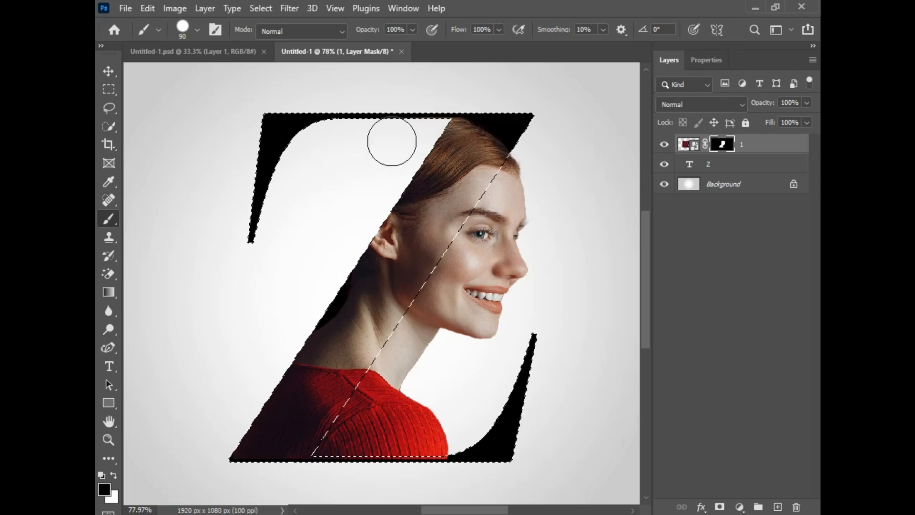
pyautogui.click(108, 90)
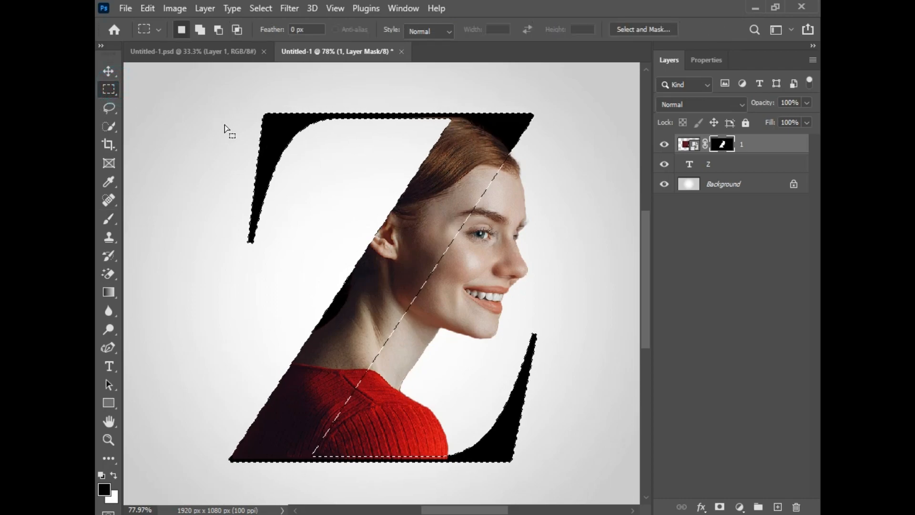
pyautogui.hotkey('ctrl', 'd')
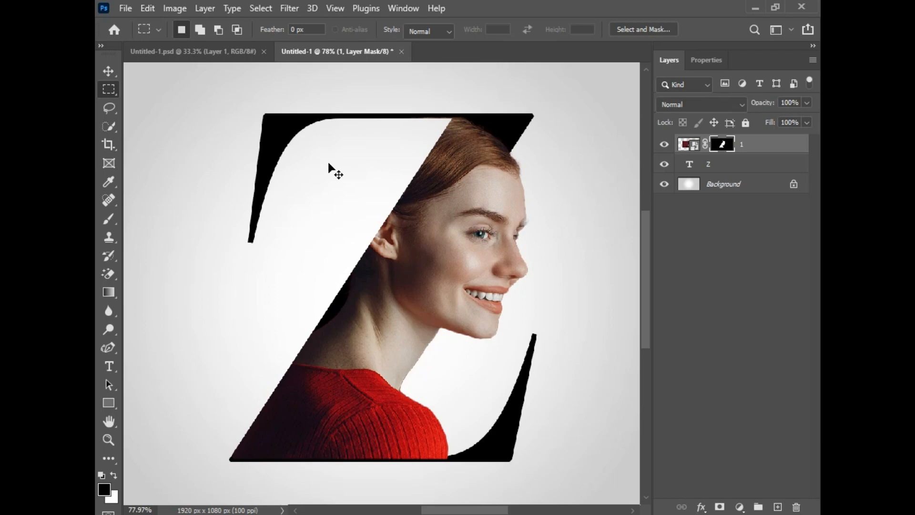
pyautogui.hotkey('ctrl', '-')
pyautogui.hotkey('ctrl', '-')
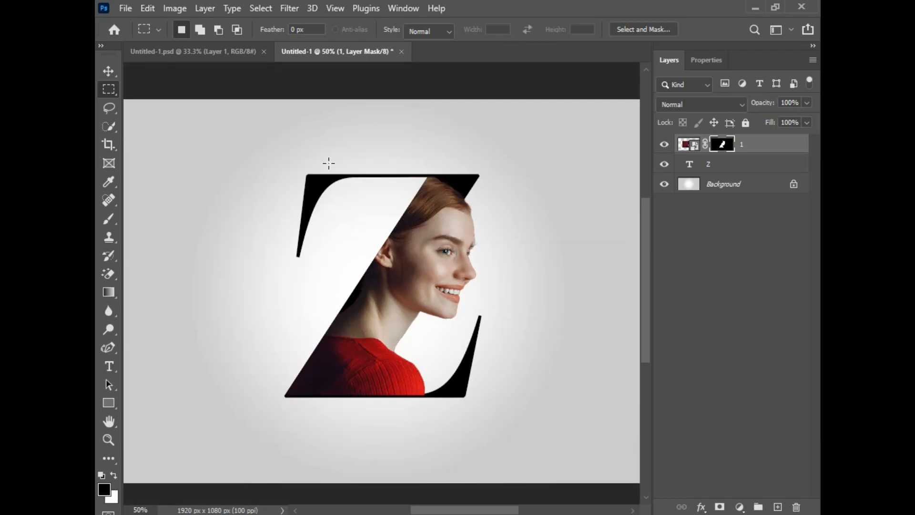
# Add a Gradient Map adjustment layer above the photo layer and apply the Basics preset Black, White
pyautogui.click(688, 143)
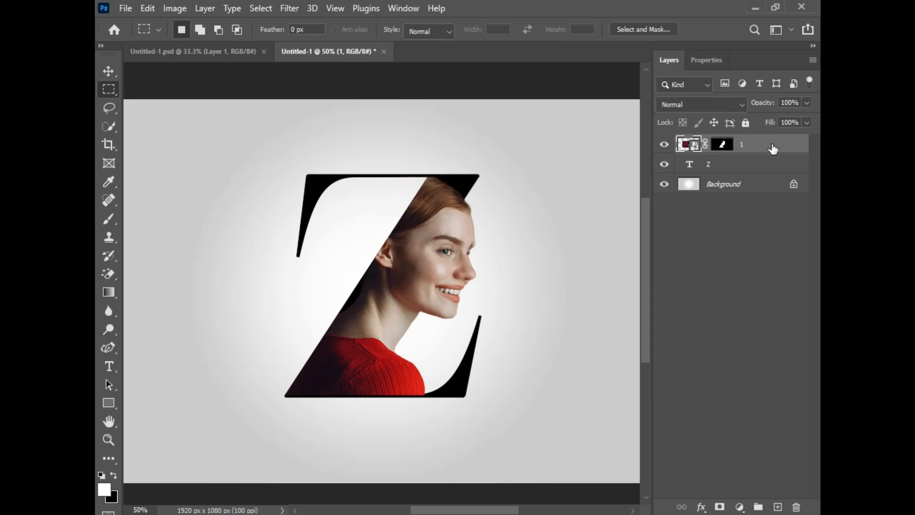
pyautogui.click(739, 506)
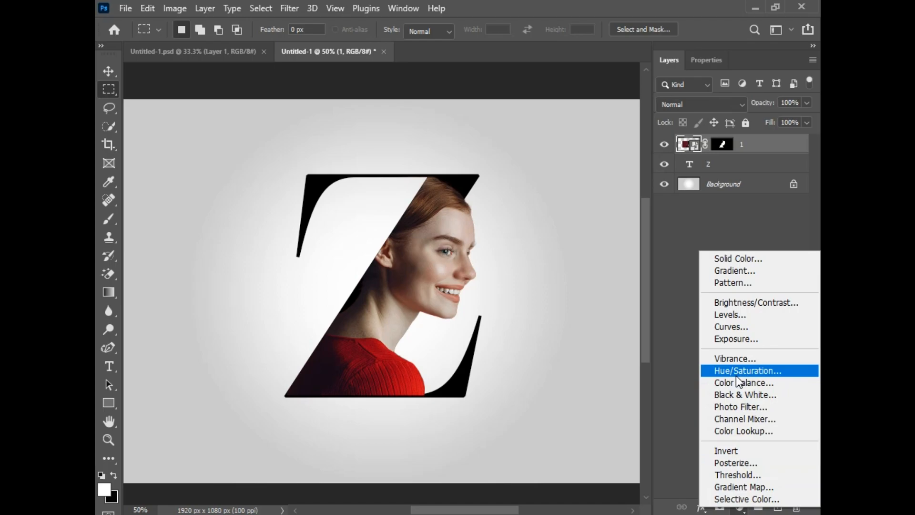
pyautogui.click(767, 486)
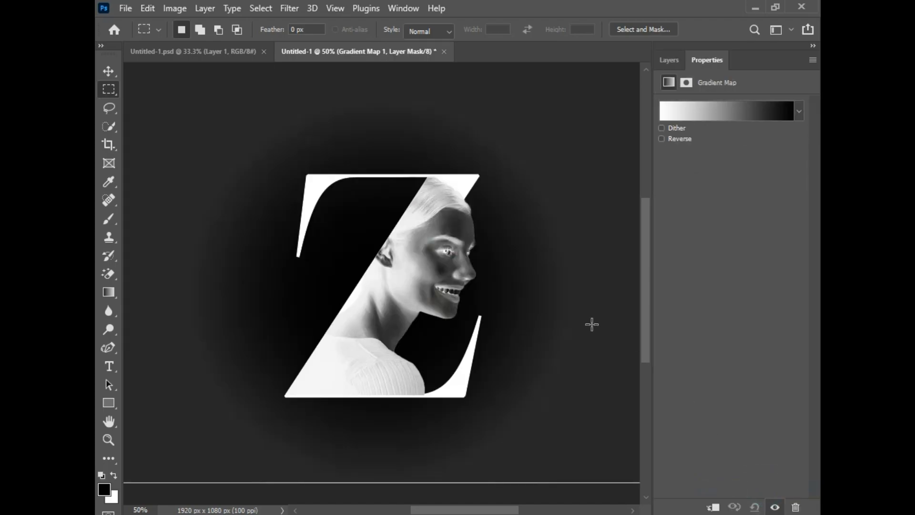
pyautogui.click(730, 112)
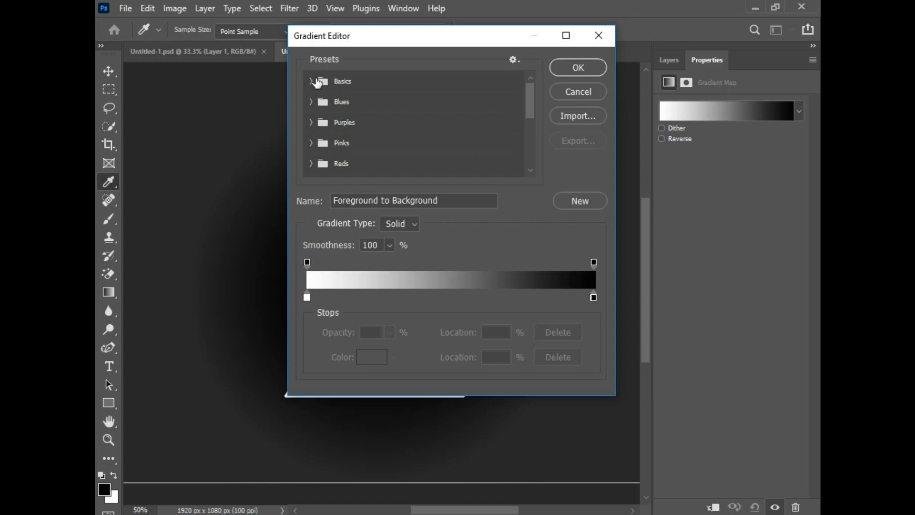
pyautogui.click(316, 82)
pyautogui.click(375, 104)
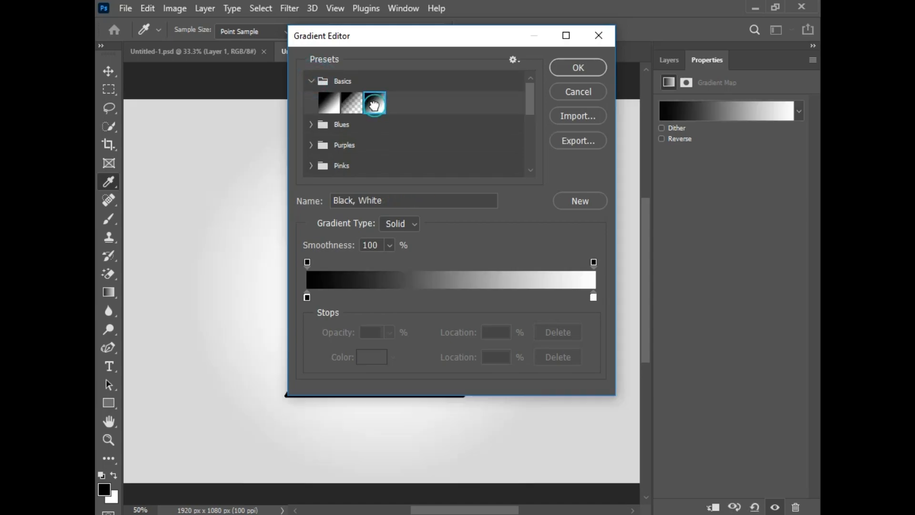
# Set the gradient's dark stop colour to 000000 and accept the gradient
pyautogui.doubleClick(307, 297)
pyautogui.click(281, 449)
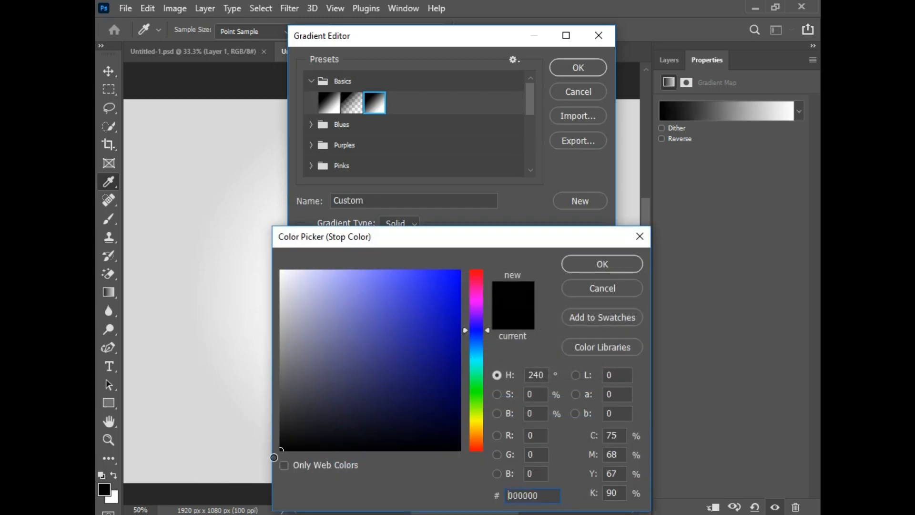
pyautogui.click(622, 263)
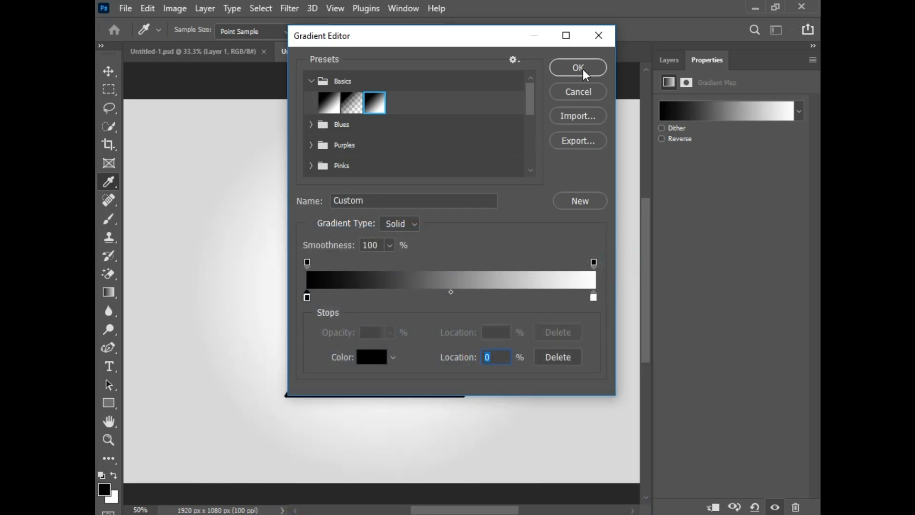
pyautogui.click(582, 70)
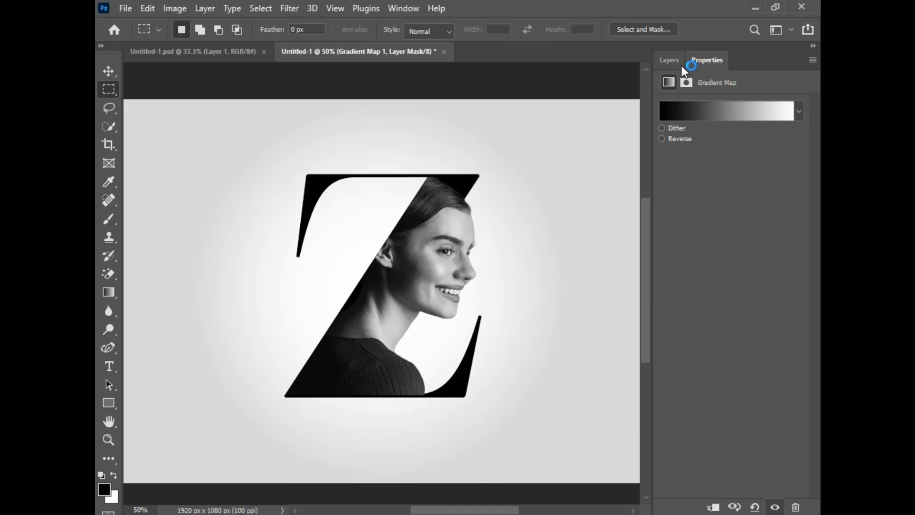
# On the photo layer, select the woman's sweater and hair with the Quick Selection tool
pyautogui.click(681, 65)
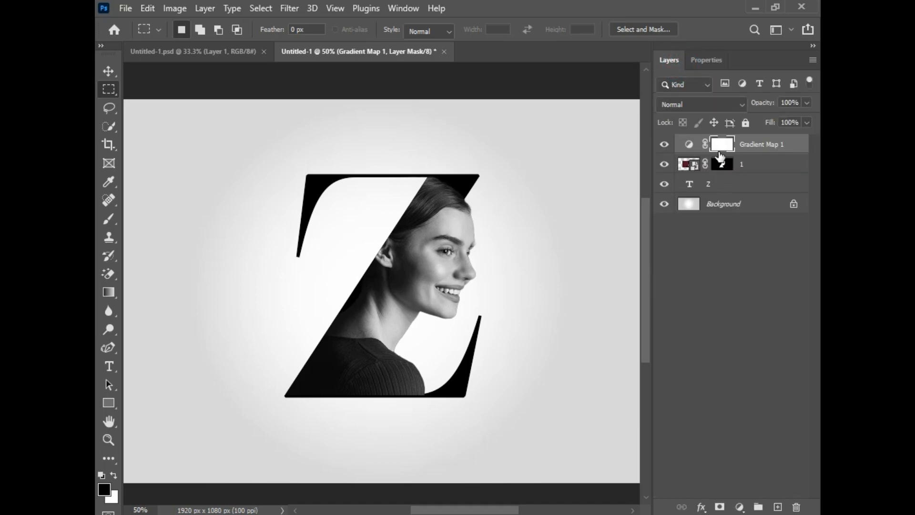
pyautogui.click(683, 167)
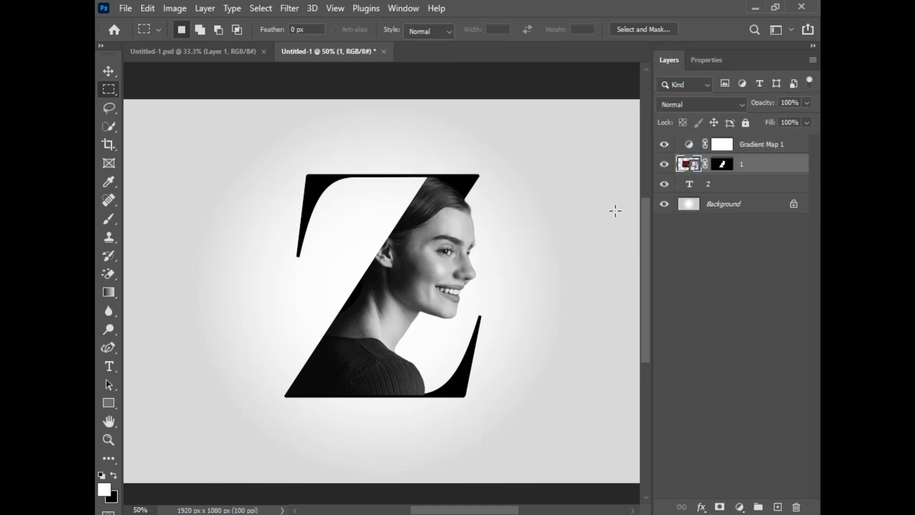
pyautogui.click(110, 126)
pyautogui.moveTo(399, 375)
pyautogui.mouseDown()
pyautogui.moveTo(327, 379)
pyautogui.moveTo(359, 373)
pyautogui.moveTo(354, 380)
pyautogui.mouseUp()
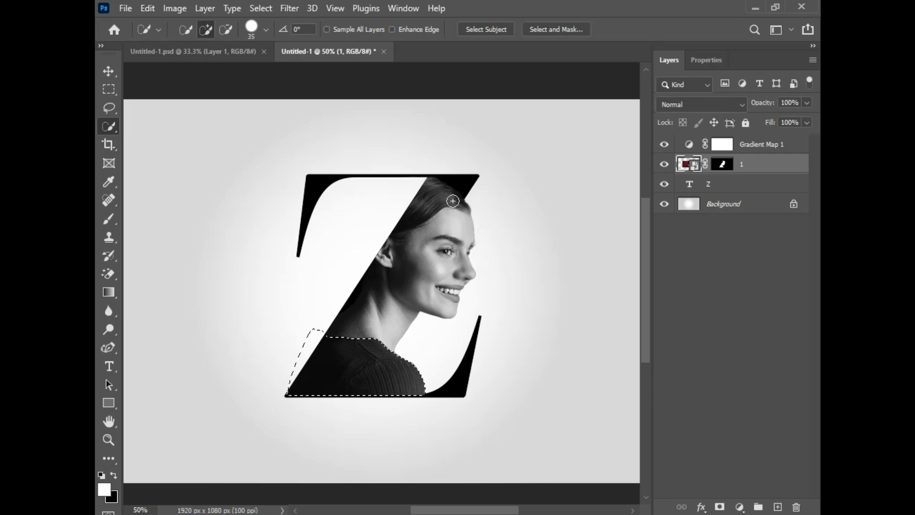
pyautogui.moveTo(412, 211); pyautogui.dragTo(480, 215)
# Extend the hair selection to the front hairline and crown with a 15 px Quick Selection brush, undoing any spill into the background
pyautogui.press('z')
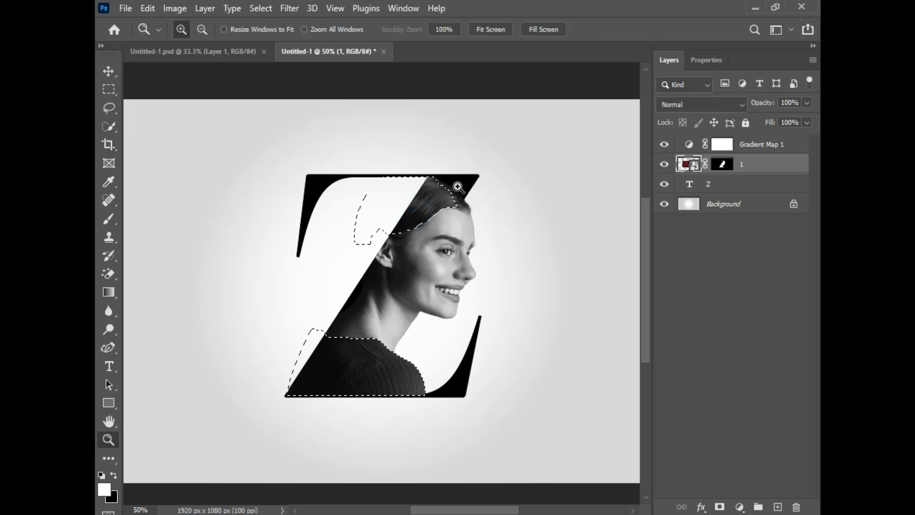
pyautogui.moveTo(421, 161); pyautogui.dragTo(489, 243)
pyautogui.press('w')
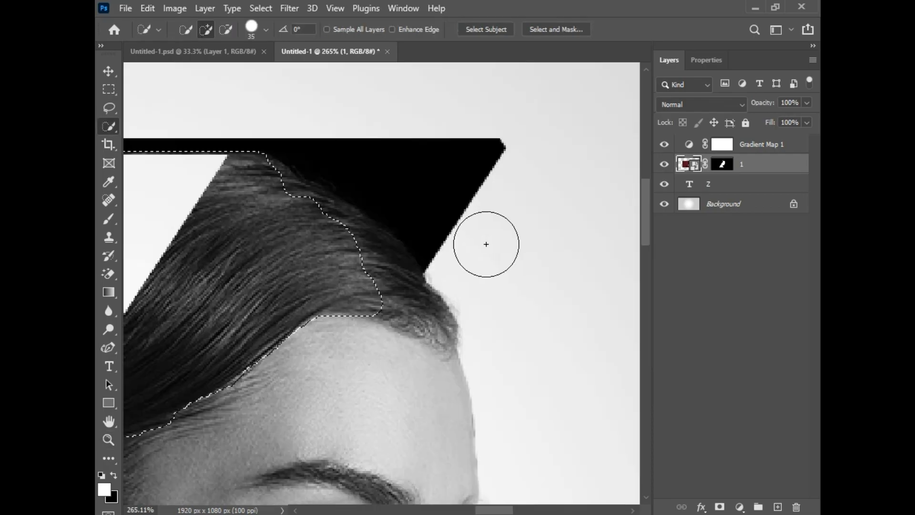
pyautogui.click(422, 283)
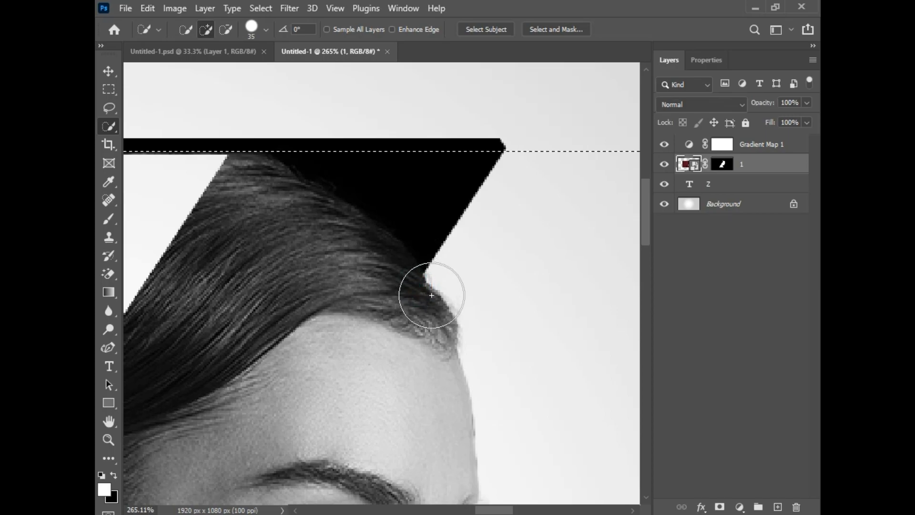
pyautogui.hotkey('ctrl', '-')
pyautogui.hotkey('ctrl', 'z')
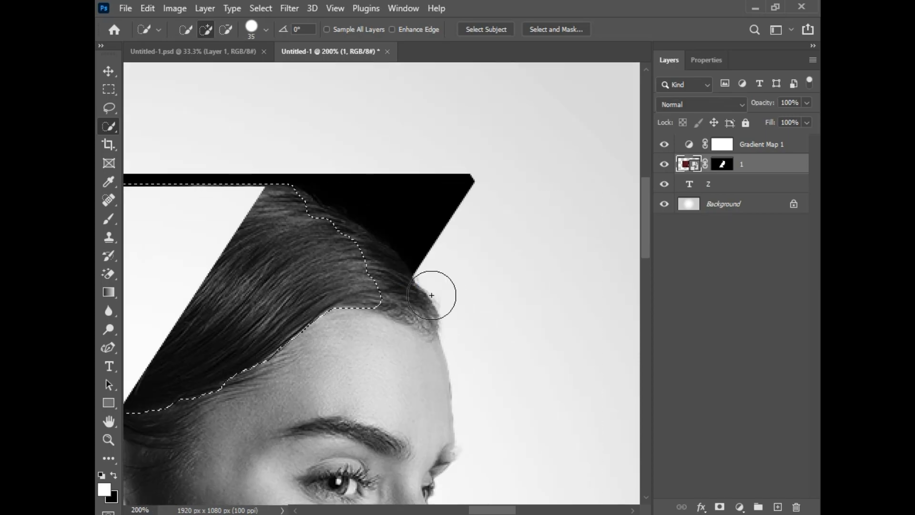
pyautogui.press('[')
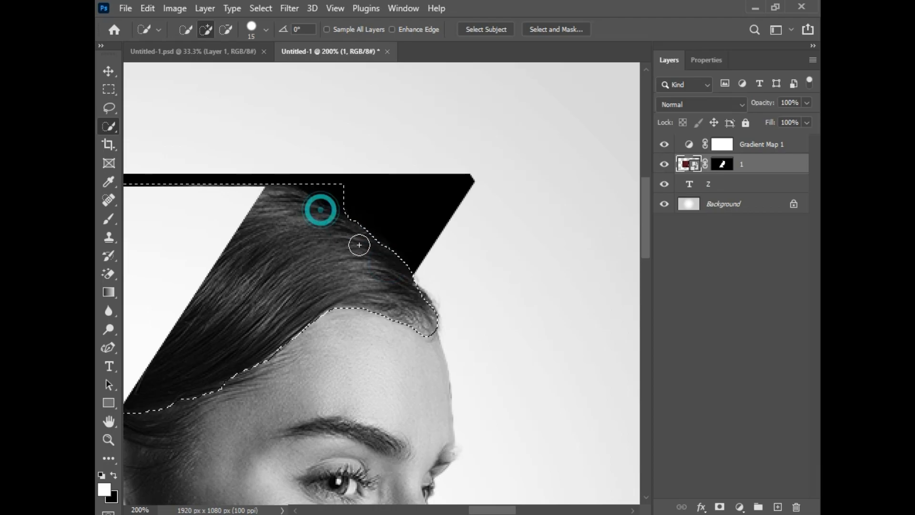
# Subtract the black Z corner and the background beside the hairline from the hair selection
pyautogui.press('alt')
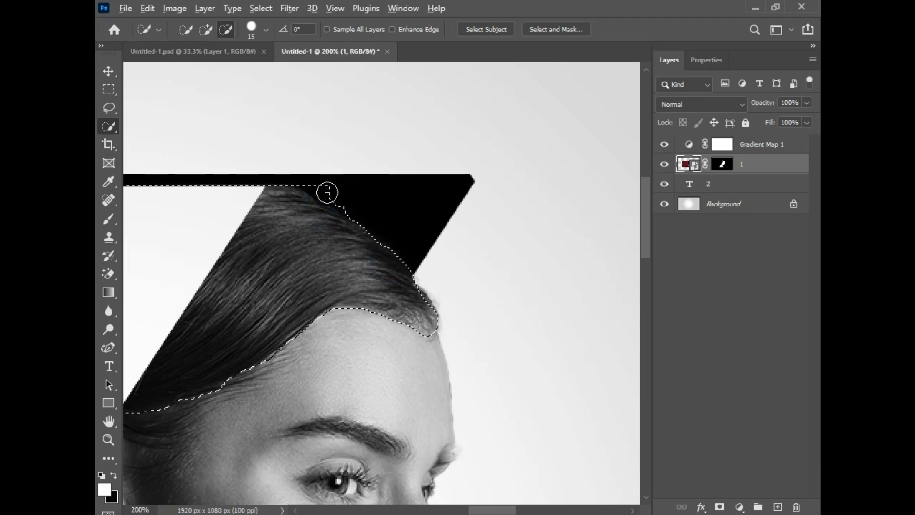
pyautogui.keyDown('alt'); pyautogui.click(352, 207); pyautogui.keyUp('alt')
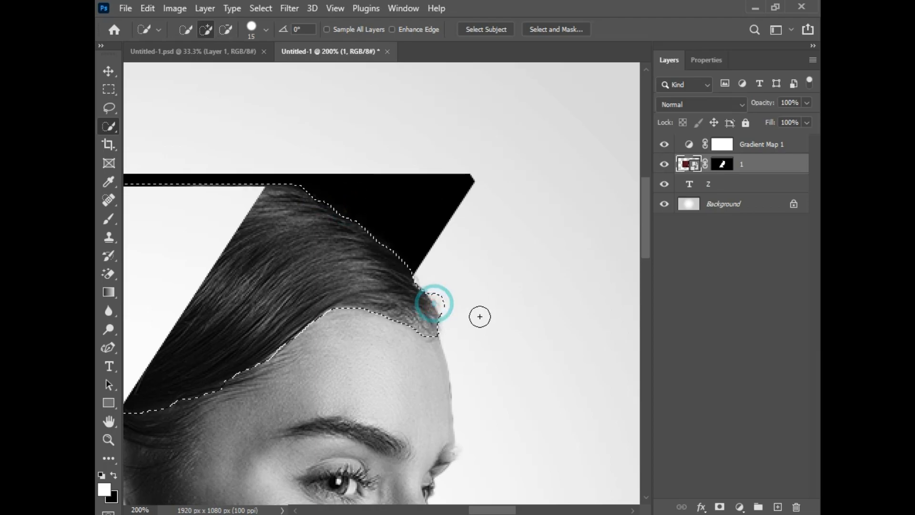
pyautogui.press('alt')
pyautogui.press('alt')
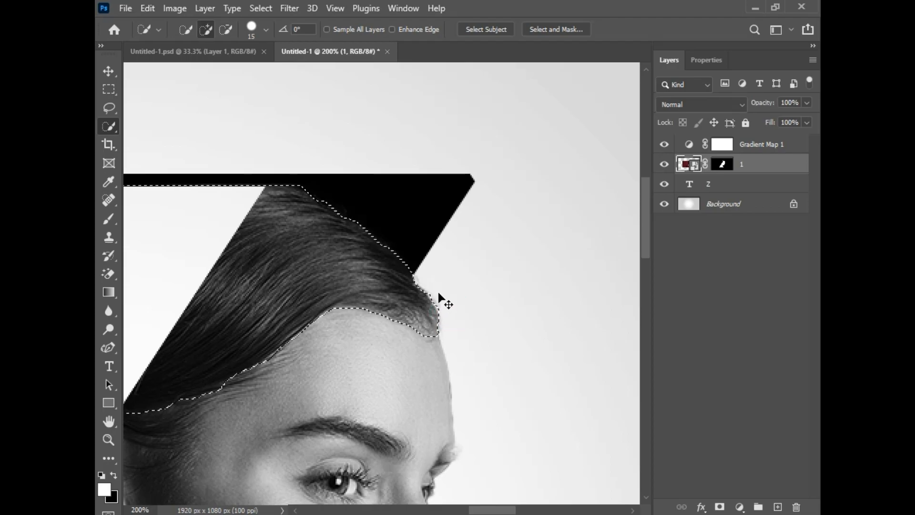
pyautogui.hotkey('ctrl', '-')
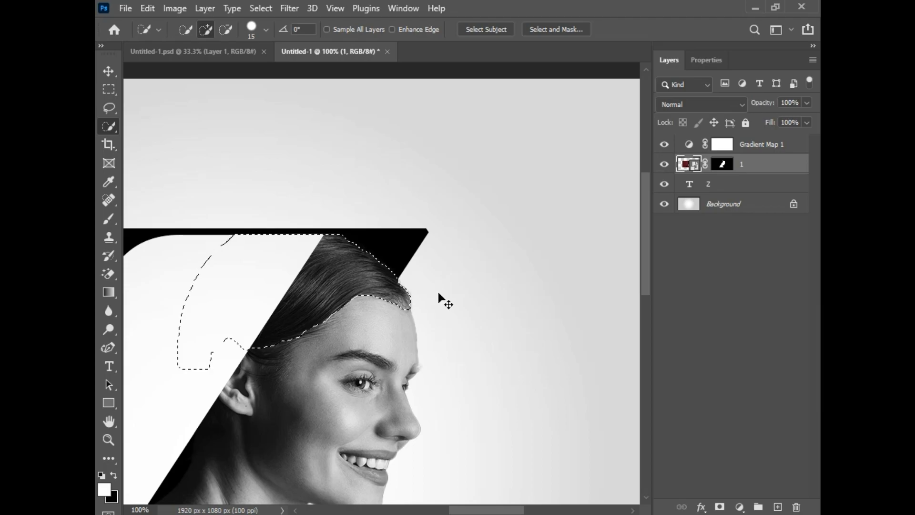
pyautogui.hotkey('ctrl', '-')
pyautogui.hotkey('ctrl', '-')
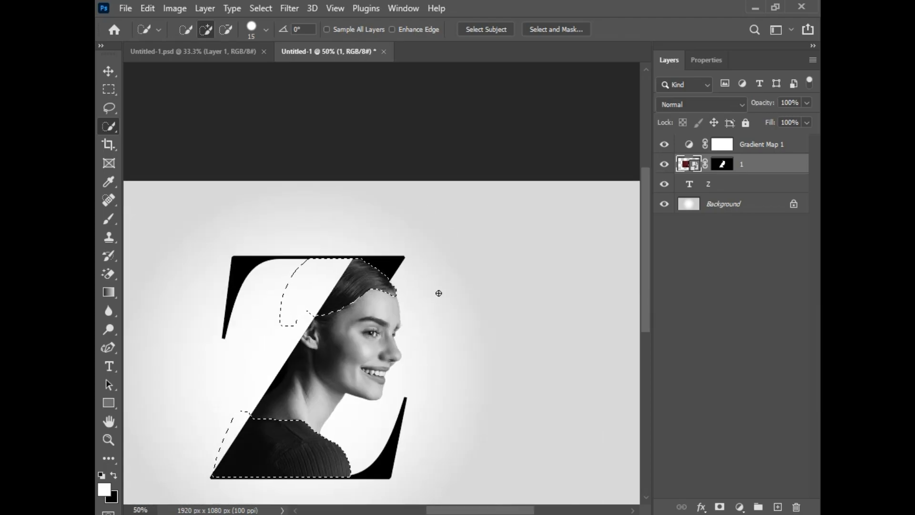
# Fill the selected hair and sweater areas with black on the Gradient Map's mask to restore their colour, and deselect
pyautogui.click(727, 149)
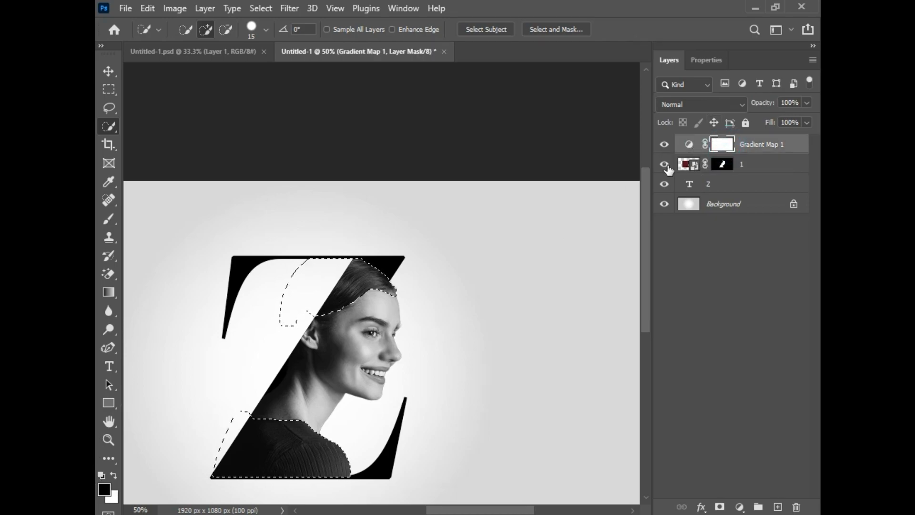
pyautogui.click(113, 474)
pyautogui.press('Delete')
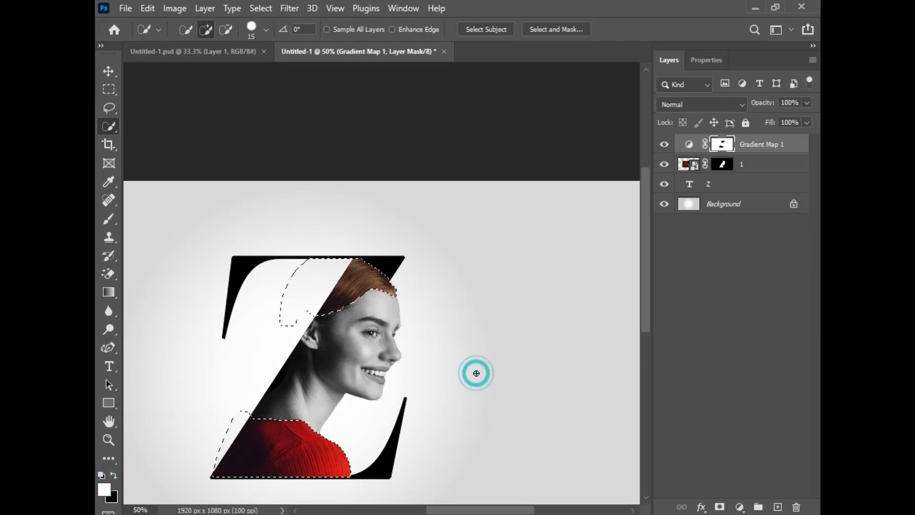
pyautogui.hotkey('ctrl', 'd')
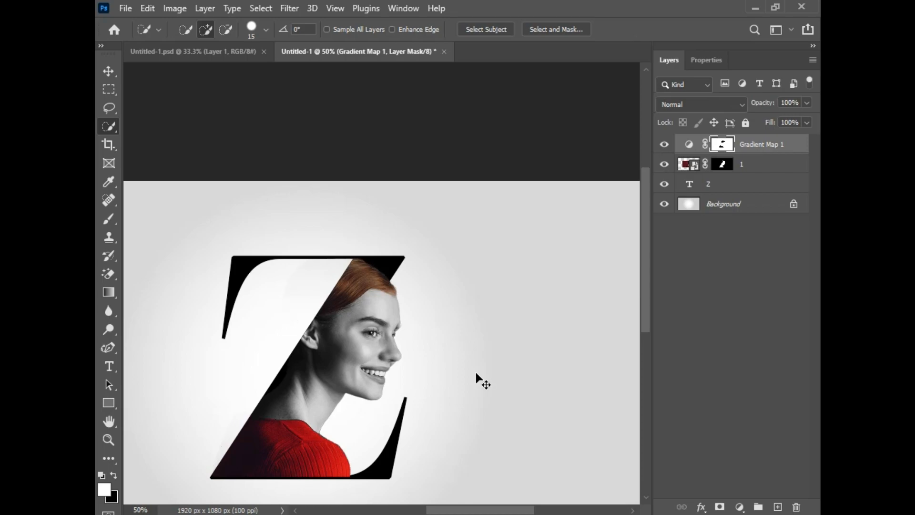
pyautogui.hotkey('ctrl', '-')
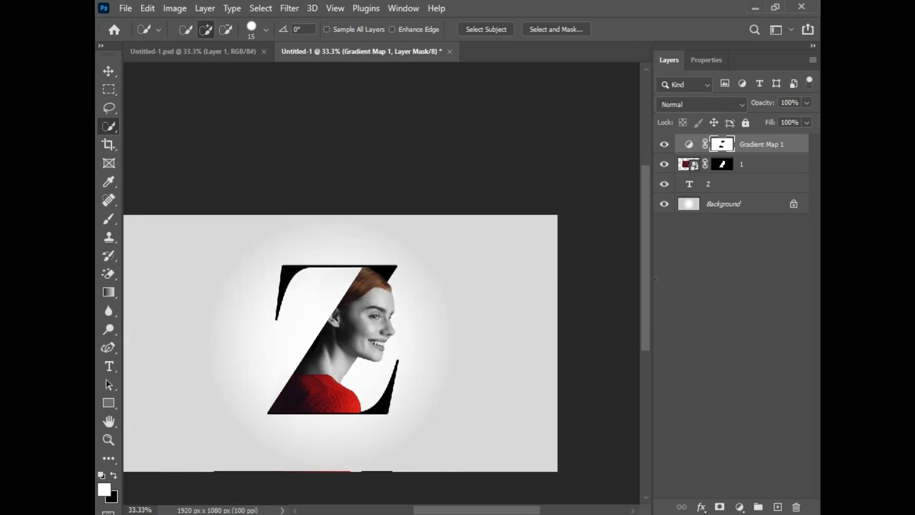
# Add an Exposure adjustment layer above the Gradient Map and set its exposure to +0.31
pyautogui.click(759, 151)
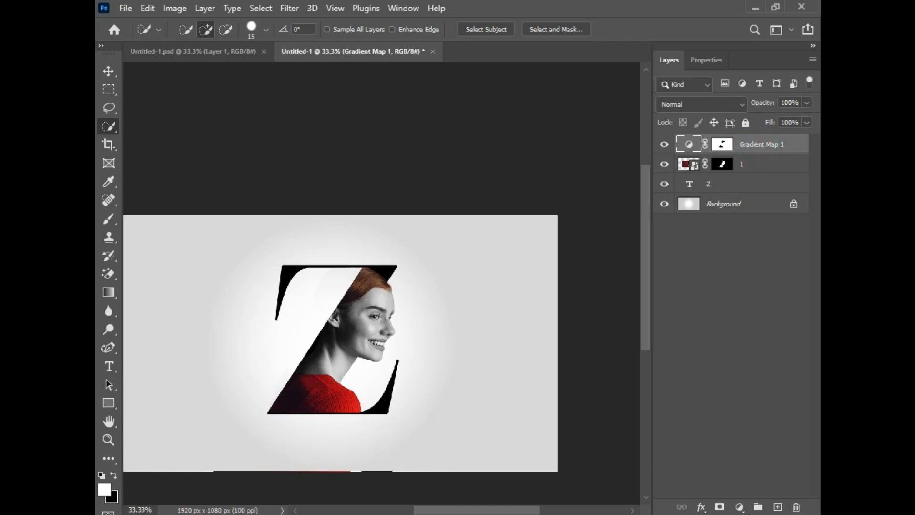
pyautogui.click(739, 506)
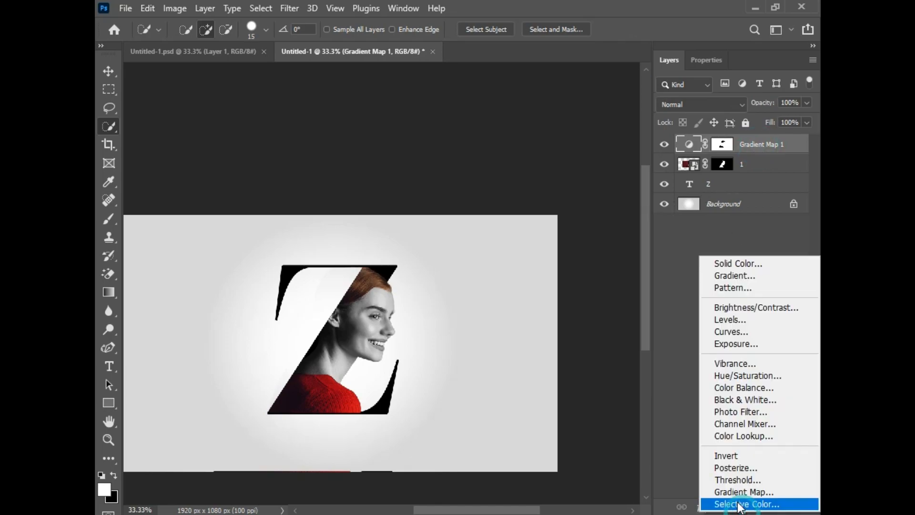
pyautogui.click(740, 352)
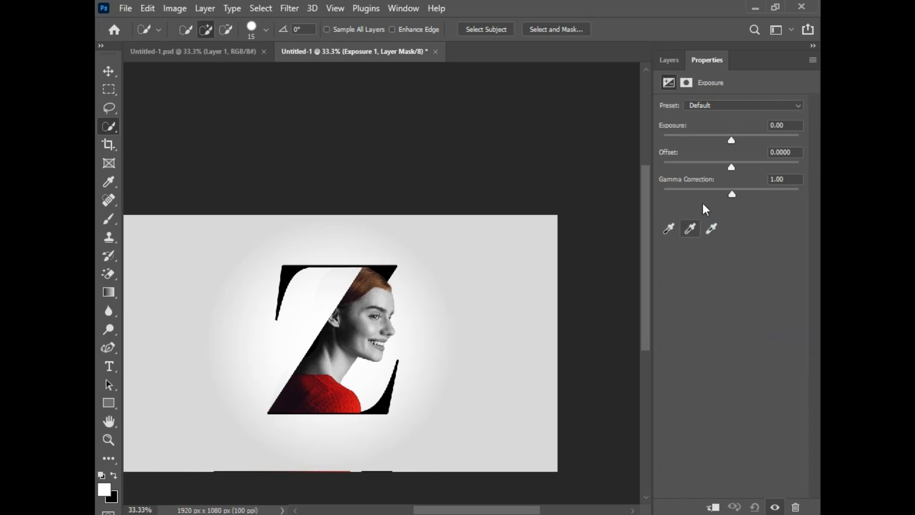
pyautogui.click(690, 80)
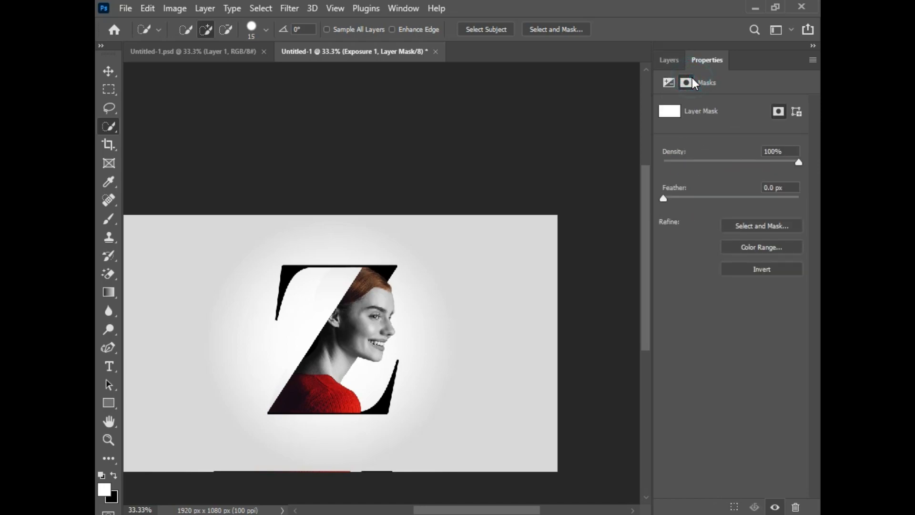
pyautogui.click(667, 83)
pyautogui.moveTo(733, 138)
pyautogui.mouseDown()
pyautogui.moveTo(725, 139)
pyautogui.moveTo(735, 147)
pyautogui.mouseUp()
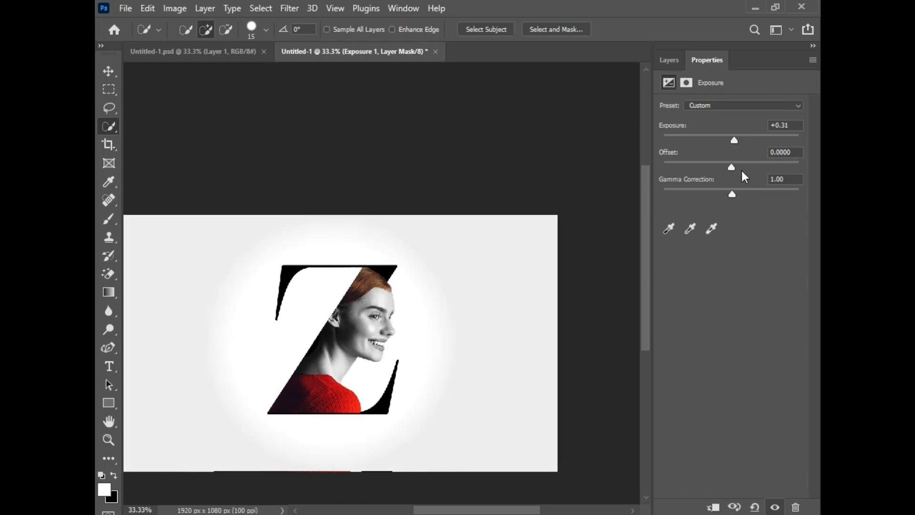
# Collapse the side panels and examine the Z portrait up close
pyautogui.click(812, 47)
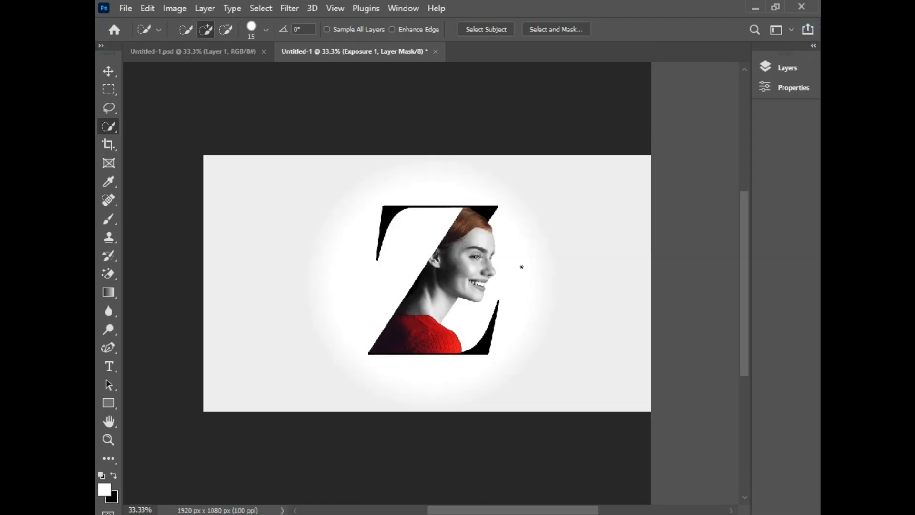
pyautogui.press('z')
pyautogui.moveTo(352, 191)
pyautogui.mouseDown()
pyautogui.moveTo(519, 319)
pyautogui.moveTo(521, 369)
pyautogui.mouseUp()
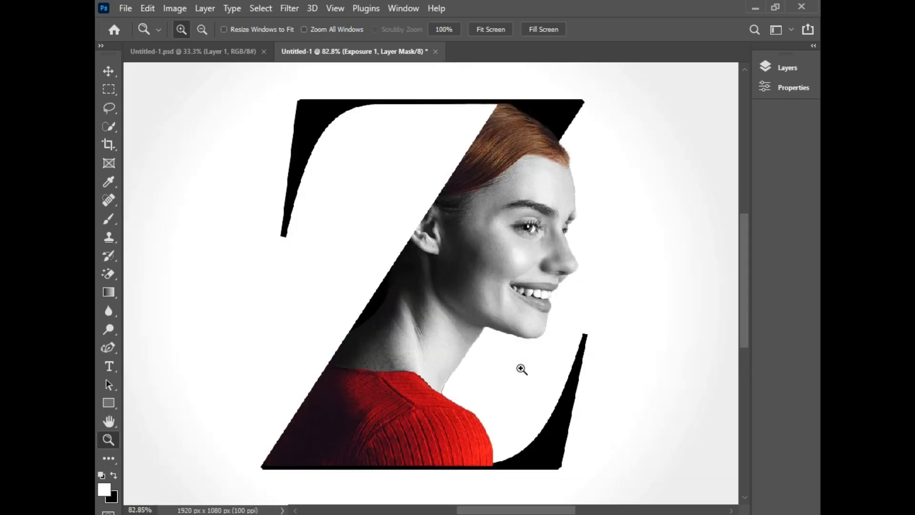
pyautogui.hotkey('ctrl', '-')
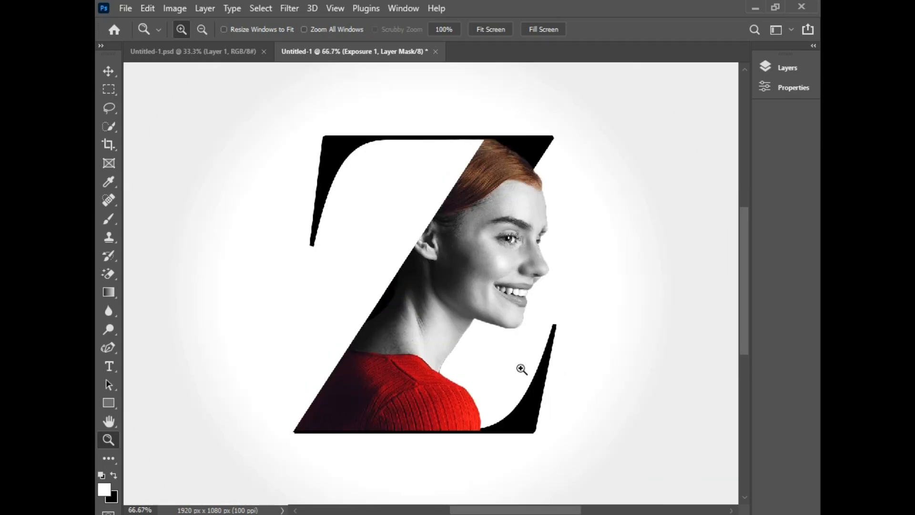